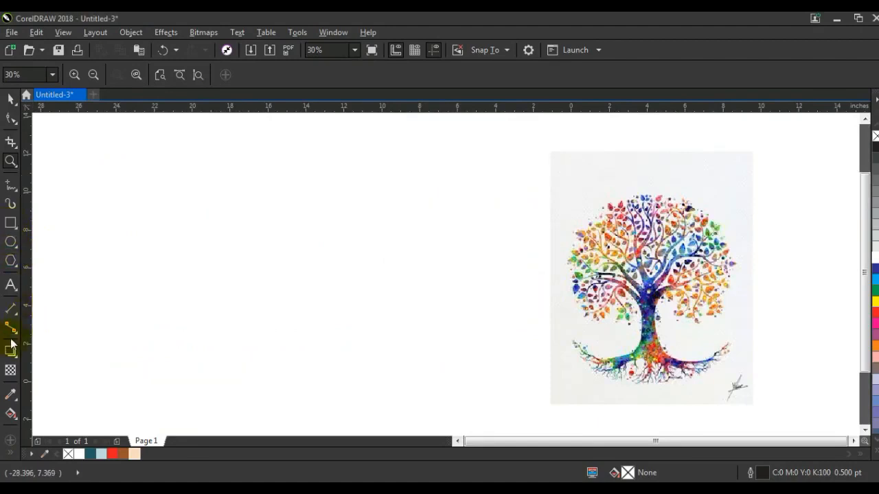
# Step: Add the artistic text "how to create / make" in the empty area beside the page
pyautogui.click(10, 286)
pyautogui.click(152, 230)
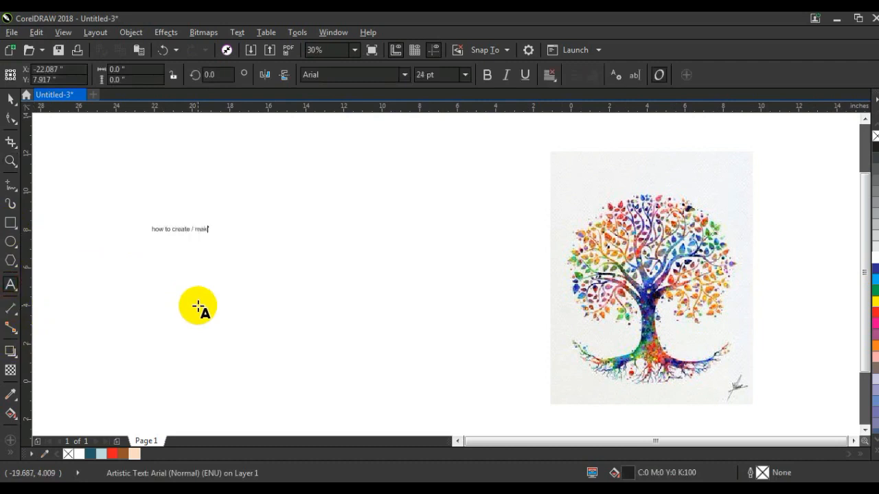
pyautogui.click(11, 98)
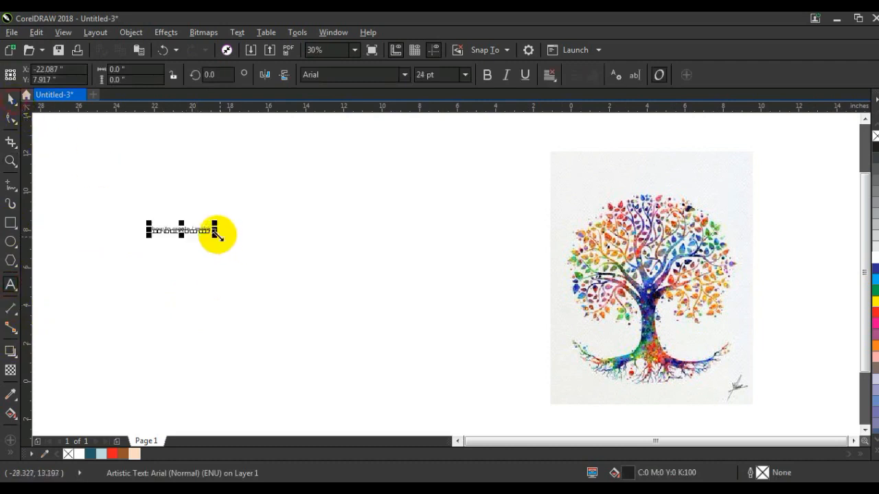
# Step: Enlarge the "how to create / make" text and place it as a heading above the colourful tree picture
pyautogui.moveTo(214, 234); pyautogui.dragTo(384, 299)
pyautogui.moveTo(328, 239); pyautogui.dragTo(611, 163)
pyautogui.moveTo(374, 239); pyautogui.dragTo(755, 137)
pyautogui.click(327, 286)
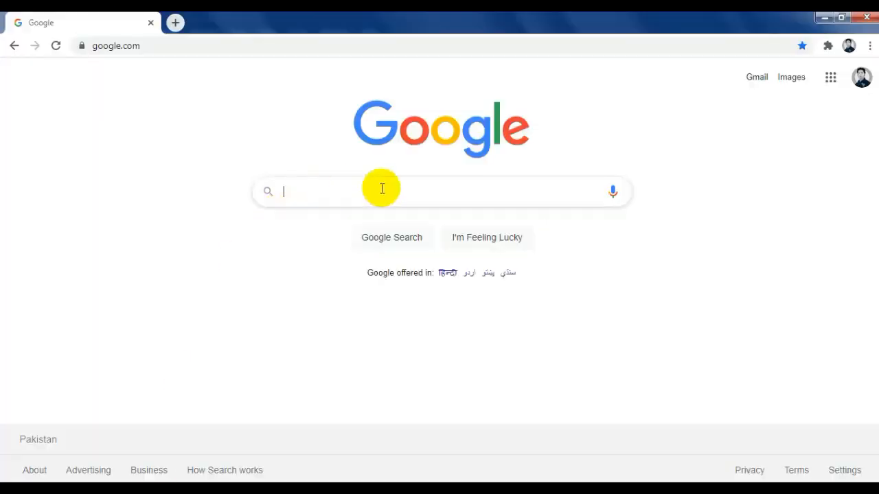
# Step: Search Google Images for "vector tree black" in the browser
pyautogui.click(791, 79)
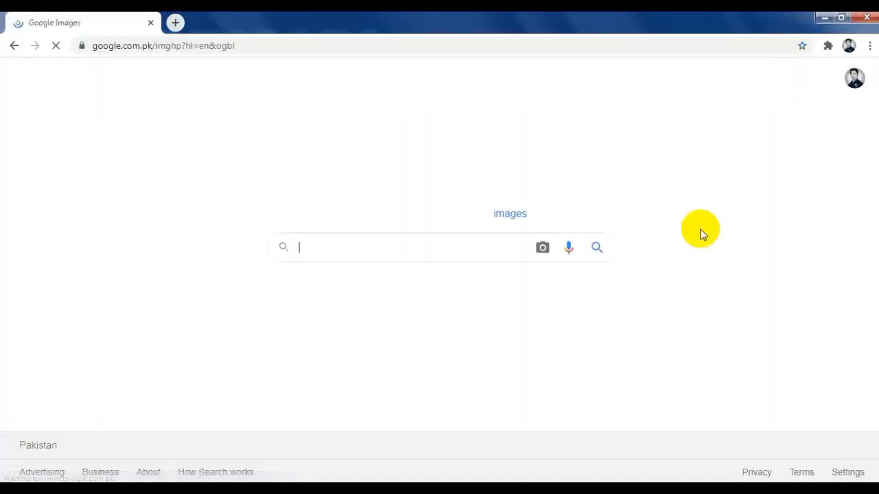
pyautogui.click(473, 256)
pyautogui.write('ve')
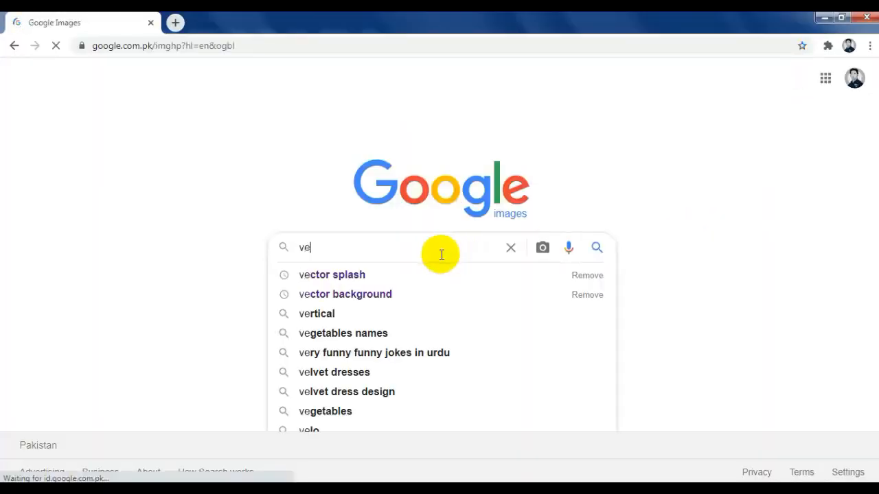
pyautogui.write('tor tree black')
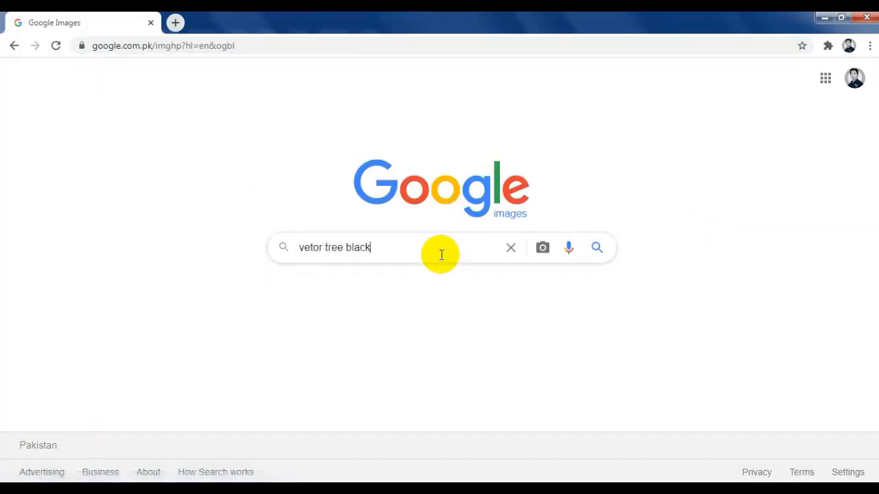
pyautogui.press('Return')
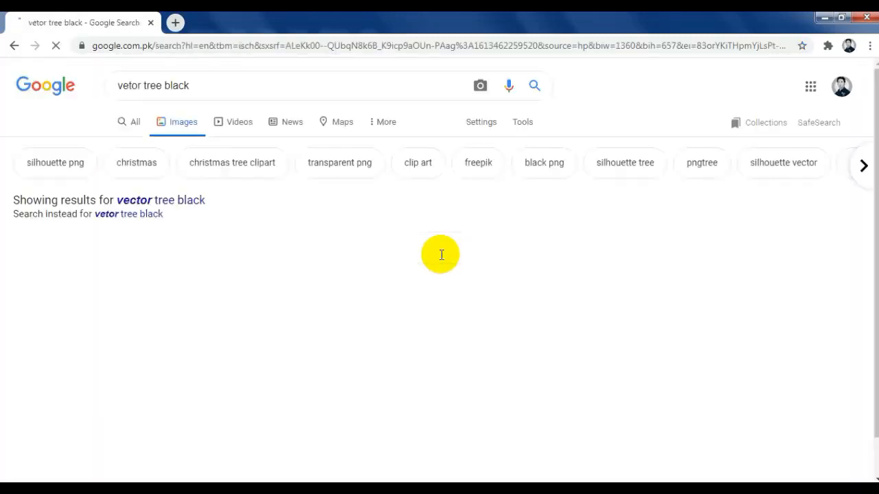
pyautogui.click(168, 200)
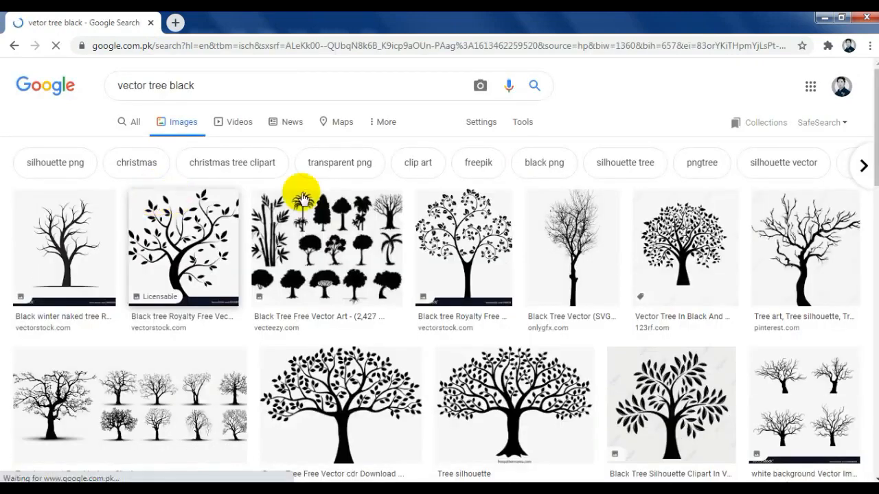
# Step: Look through the image results for a leafy black tree, and preview the Vecteezy tree silhouette before closing it
pyautogui.scroll(-1, 742, 202)
pyautogui.scroll(-2, 741, 201)
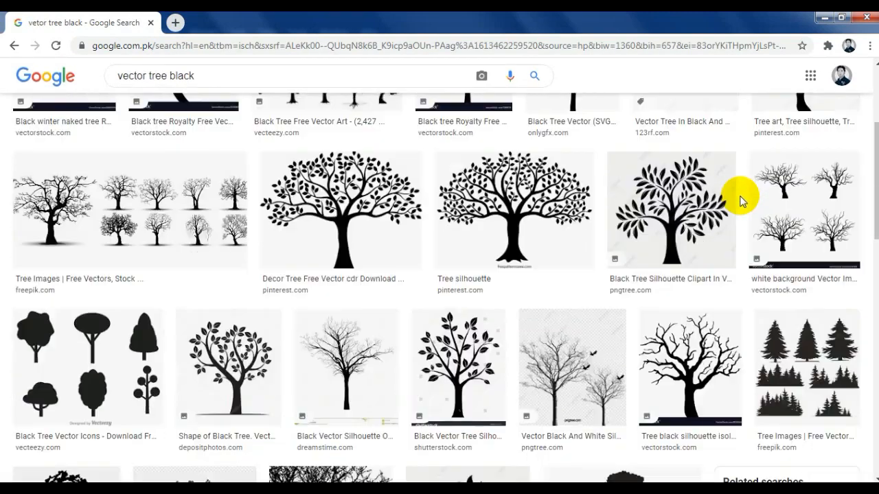
pyautogui.scroll(-3, 740, 201)
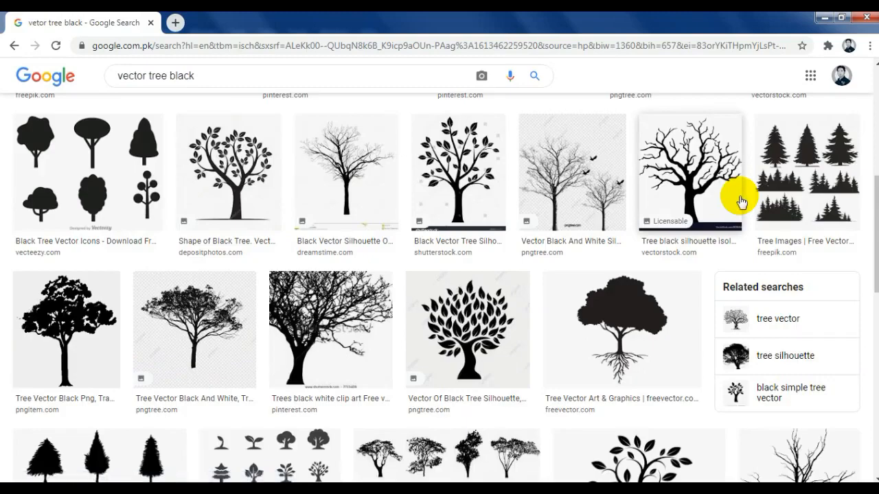
pyautogui.scroll(-2, 740, 201)
pyautogui.scroll(-4, 740, 200)
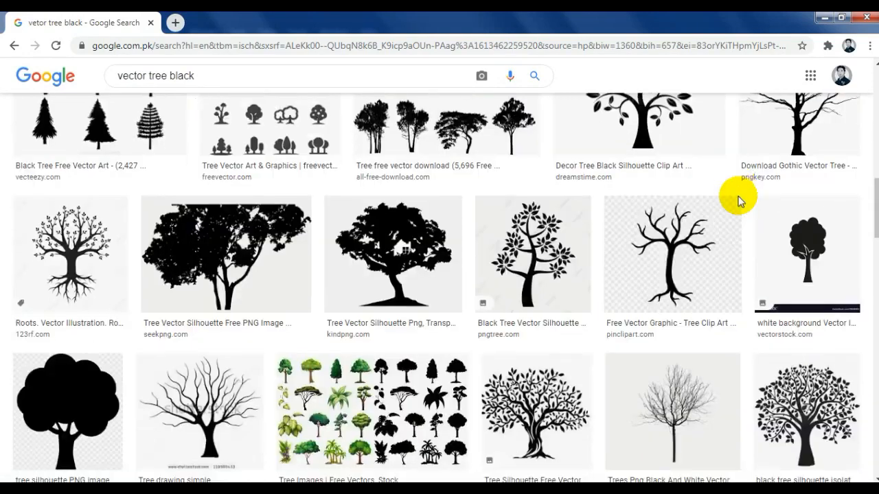
pyautogui.scroll(-2, 740, 202)
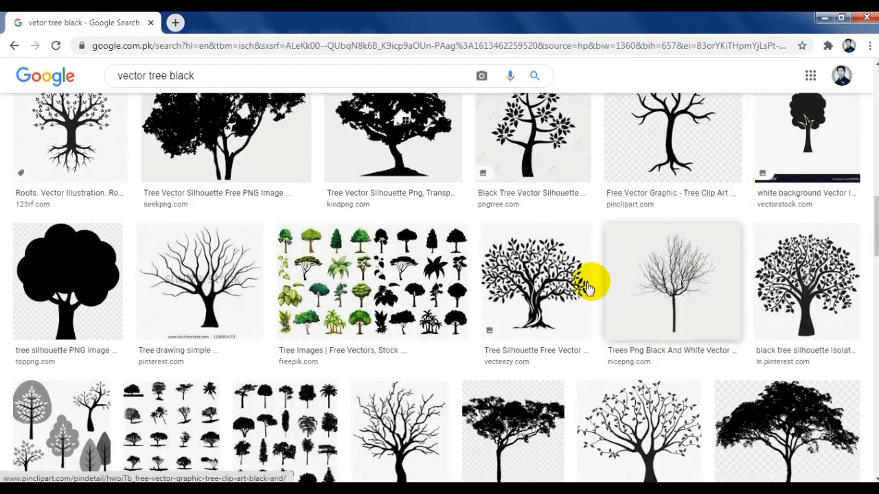
pyautogui.click(549, 276)
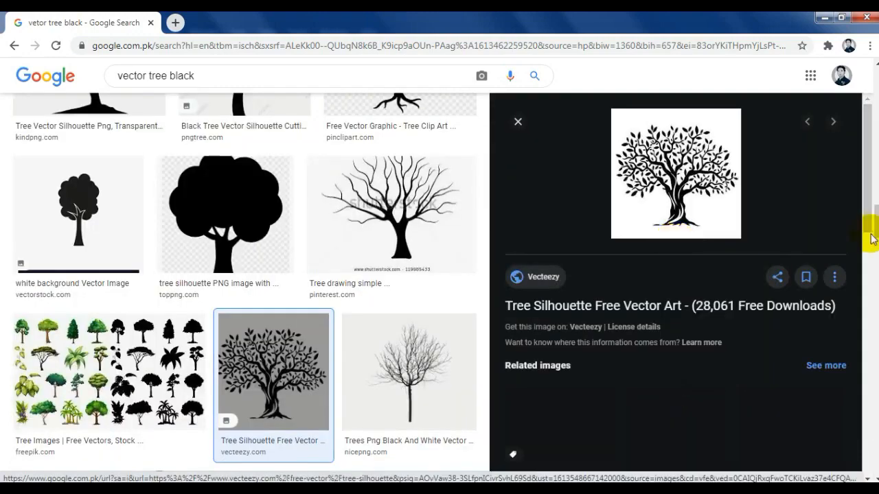
pyautogui.scroll(10, 872, 236)
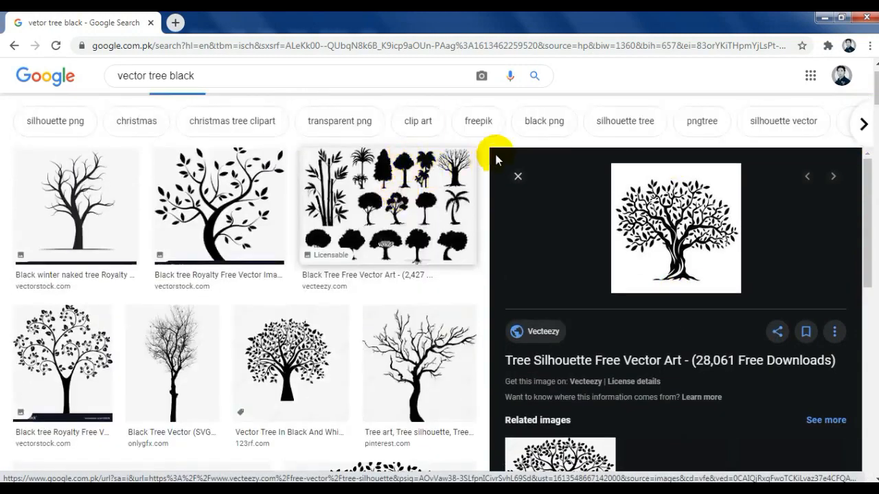
pyautogui.scroll(2, 508, 161)
pyautogui.click(516, 125)
# Step: Limit the image results to Large size and copy the 1200 × 1200 leafy black tree image from Pinterest
pyautogui.click(123, 145)
pyautogui.click(117, 190)
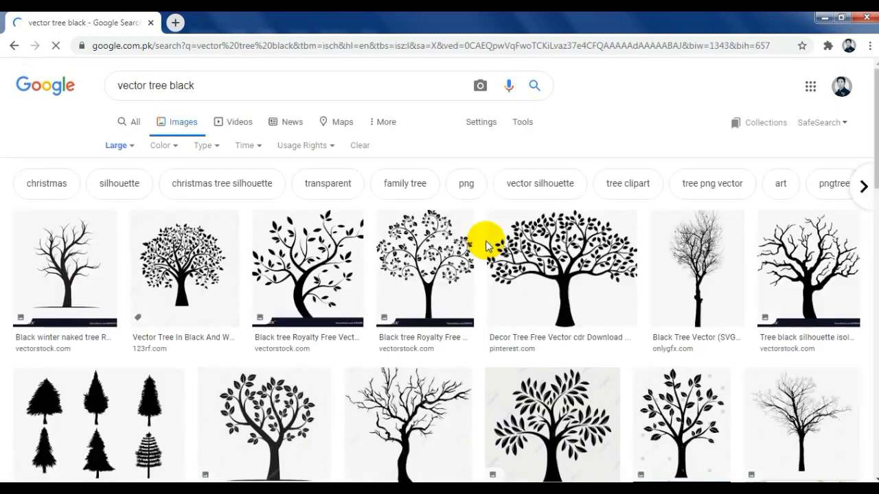
pyautogui.scroll(-1, 486, 246)
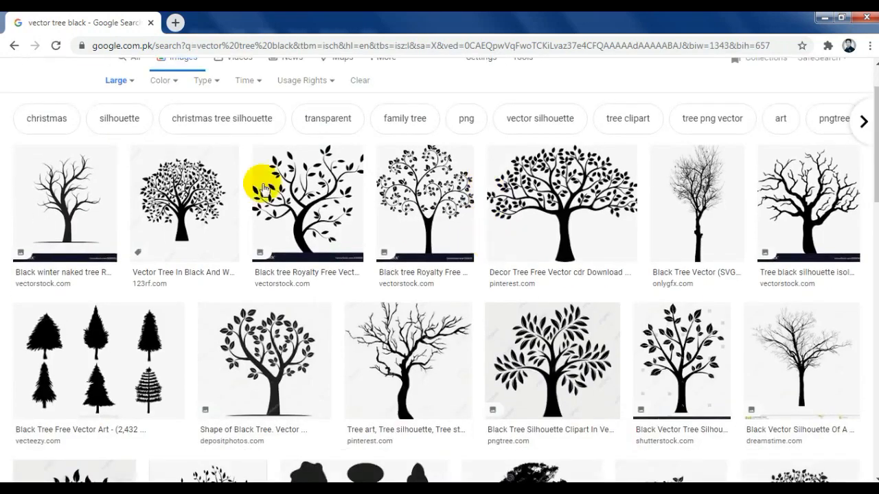
pyautogui.click(195, 182)
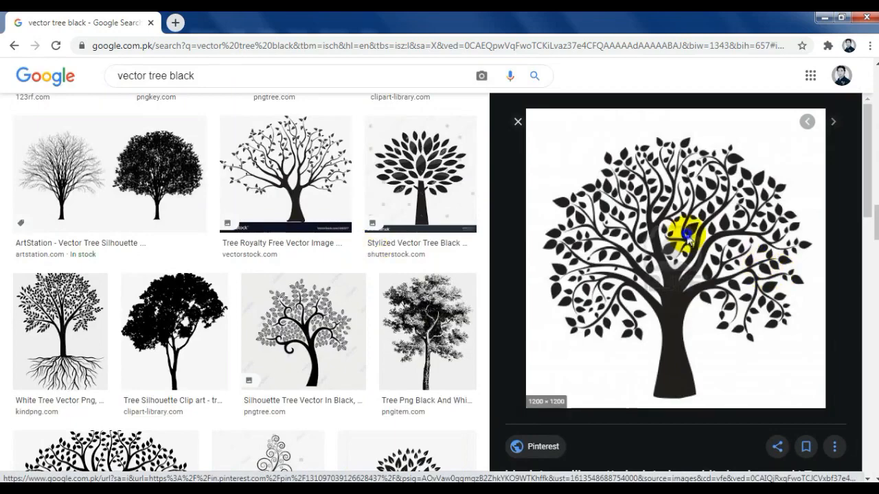
pyautogui.rightClick(687, 235)
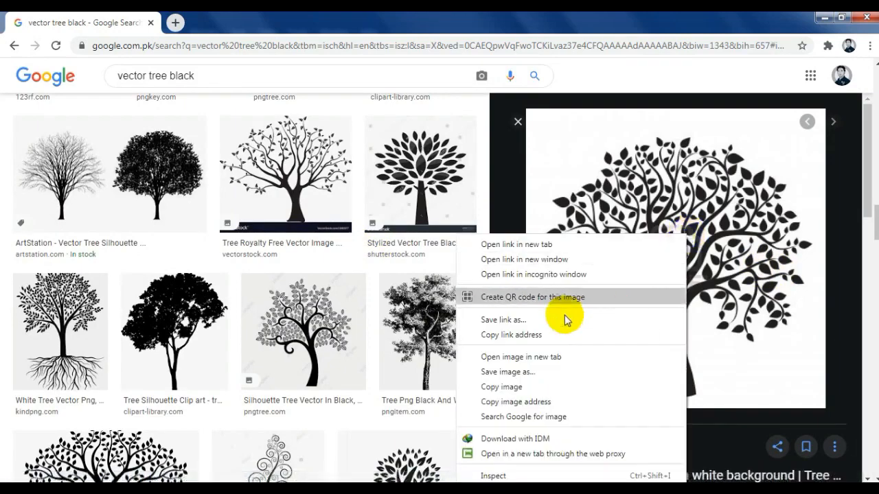
pyautogui.click(497, 383)
# Step: Switch to CorelDRAW, paste the copied black tree bitmap and place it in the empty area beside the colourful tree
pyautogui.click(240, 462)
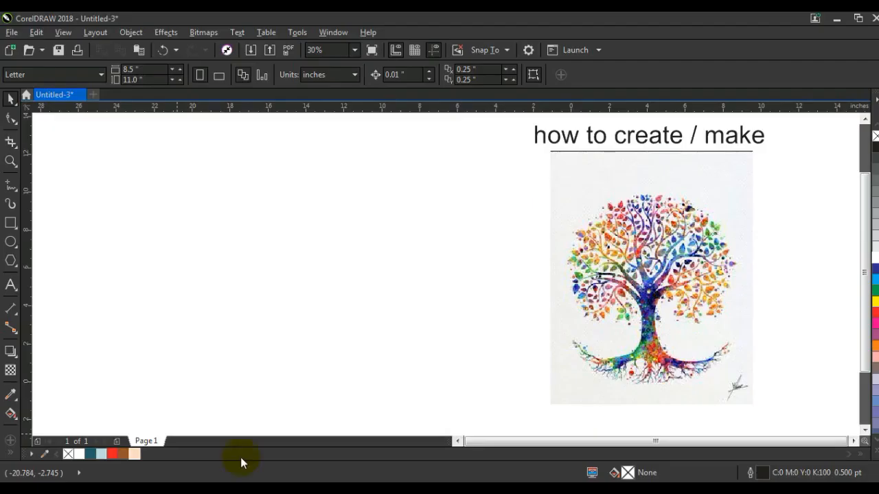
pyautogui.rightClick(272, 251)
pyautogui.click(289, 350)
pyautogui.moveTo(683, 268); pyautogui.dragTo(350, 254)
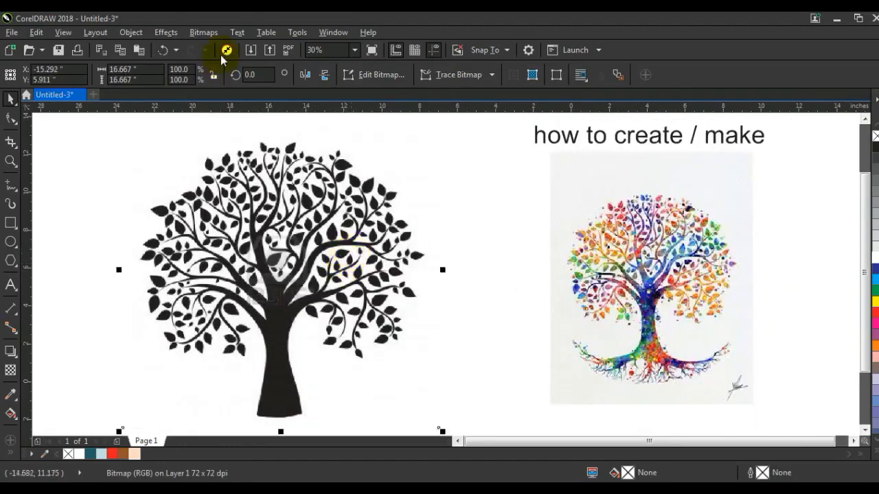
# Step: Darken the black tree bitmap with a Gamma adjustment
pyautogui.click(167, 32)
pyautogui.moveTo(184, 49)
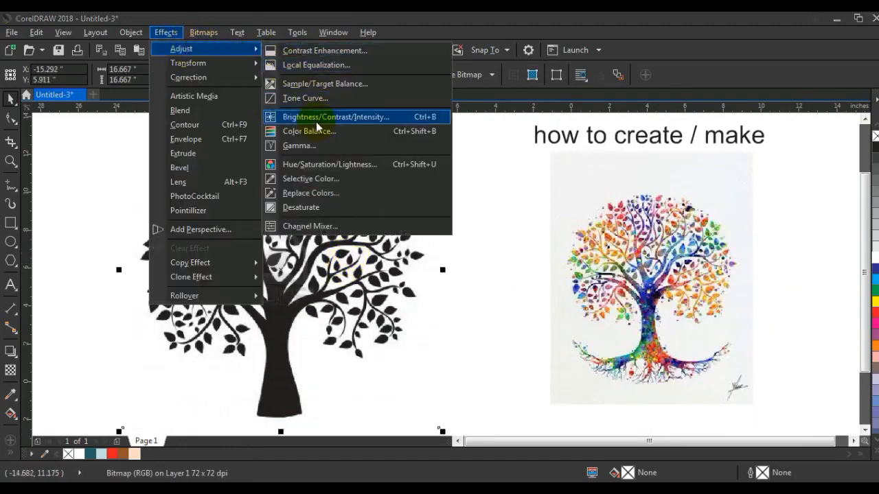
pyautogui.click(309, 144)
pyautogui.moveTo(390, 209); pyautogui.dragTo(530, 198)
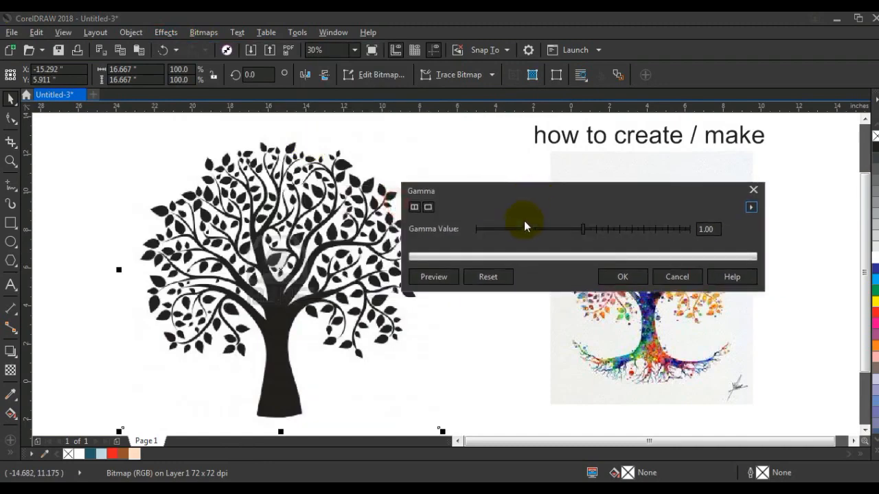
pyautogui.click(447, 278)
pyautogui.click(612, 280)
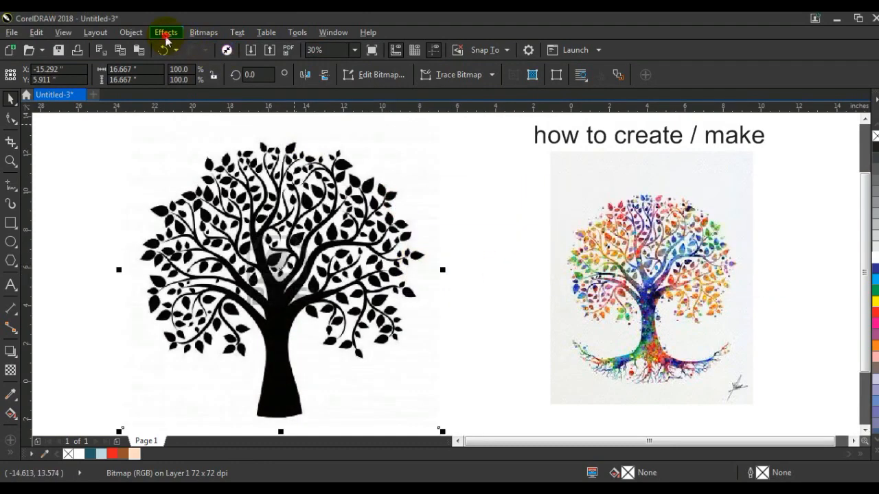
# Step: Raise the tree bitmap's brightness to 27 with the Brightness/Contrast/Intensity adjustment
pyautogui.click(166, 35)
pyautogui.moveTo(180, 49)
pyautogui.click(331, 118)
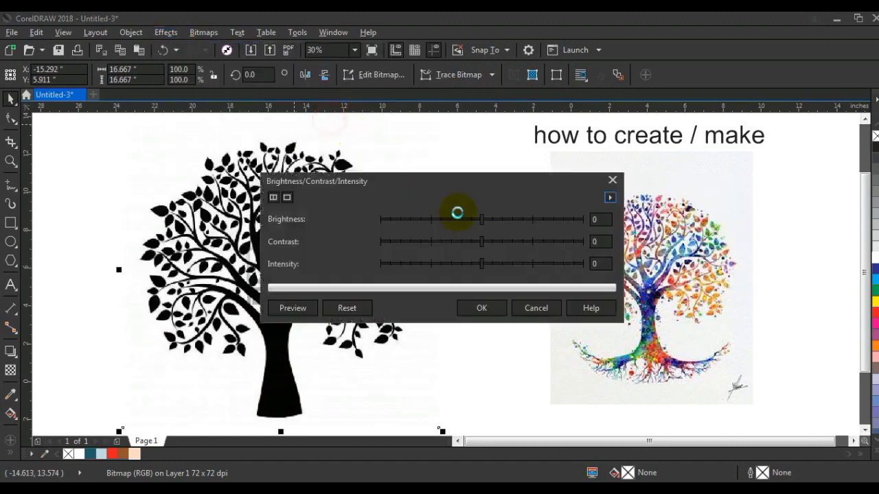
pyautogui.click(509, 223)
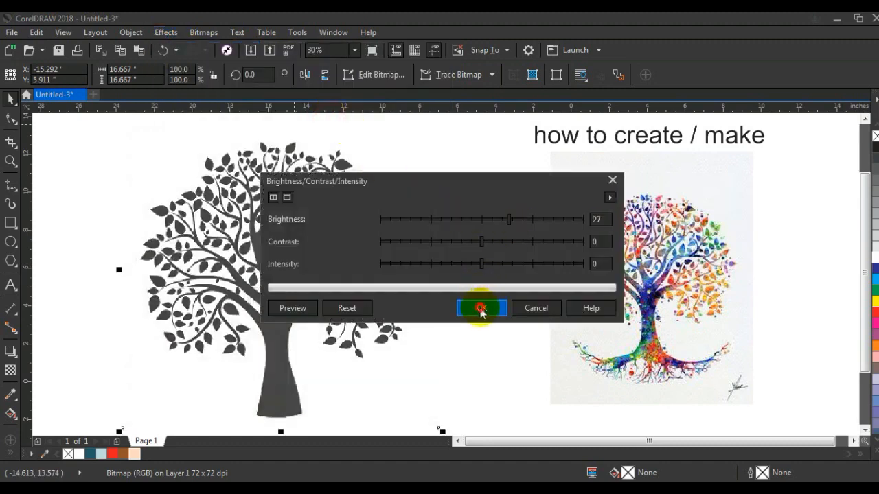
pyautogui.click(480, 309)
# Step: Convert the tree bitmap to 1-bit black and white using the Line Art method
pyautogui.click(205, 33)
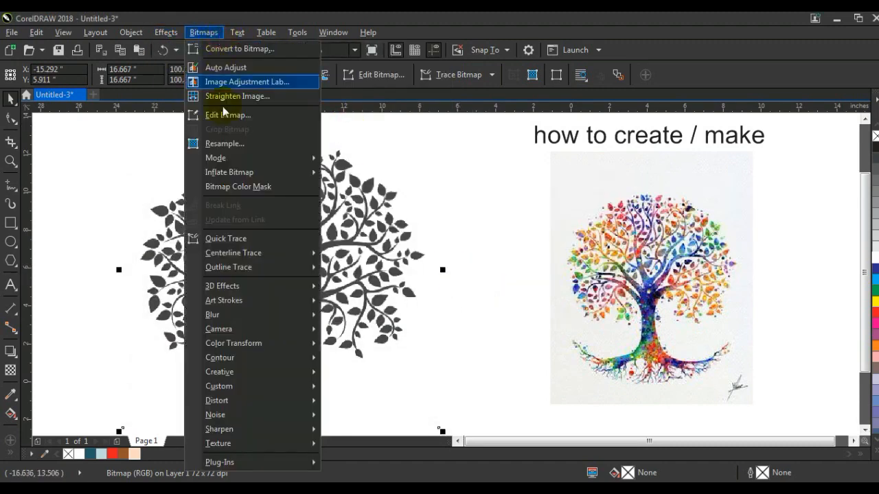
pyautogui.moveTo(230, 161)
pyautogui.click(341, 160)
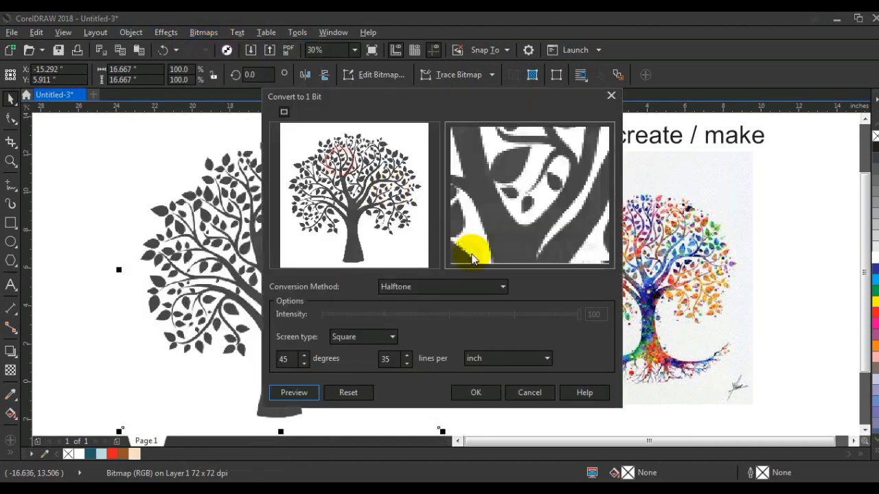
pyautogui.click(461, 287)
pyautogui.click(453, 301)
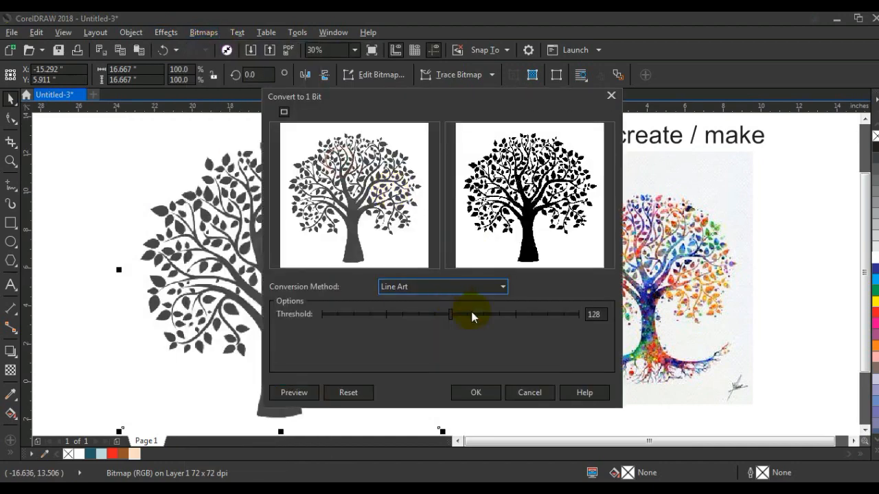
pyautogui.click(473, 394)
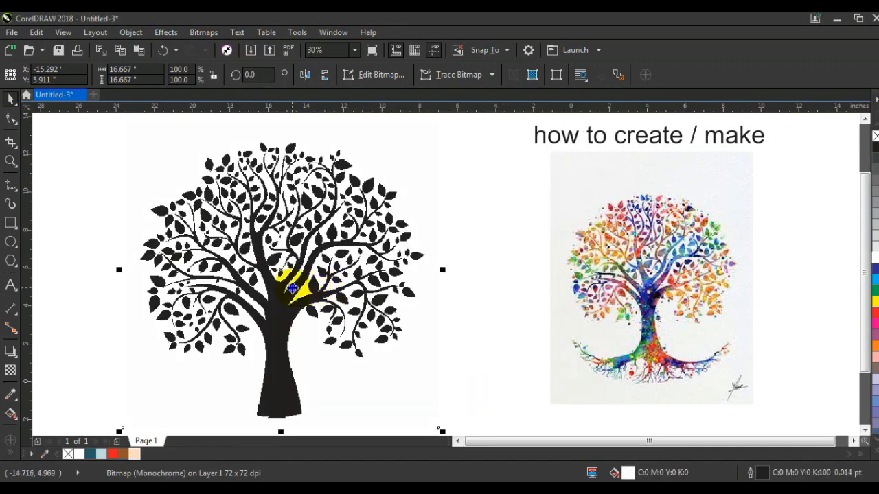
# Step: Outline-trace the tree as a Low quality image, reducing the bitmap as required and raising the trace detail
pyautogui.rightClick(292, 287)
pyautogui.moveTo(395, 160)
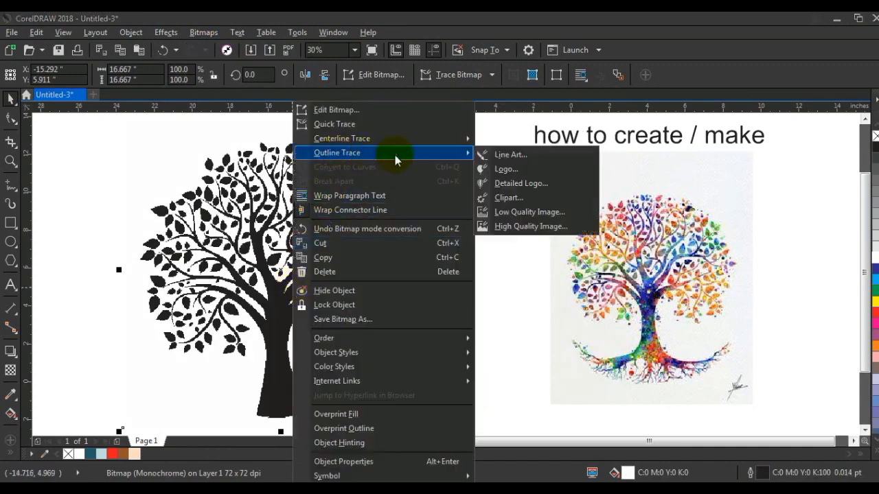
pyautogui.click(519, 214)
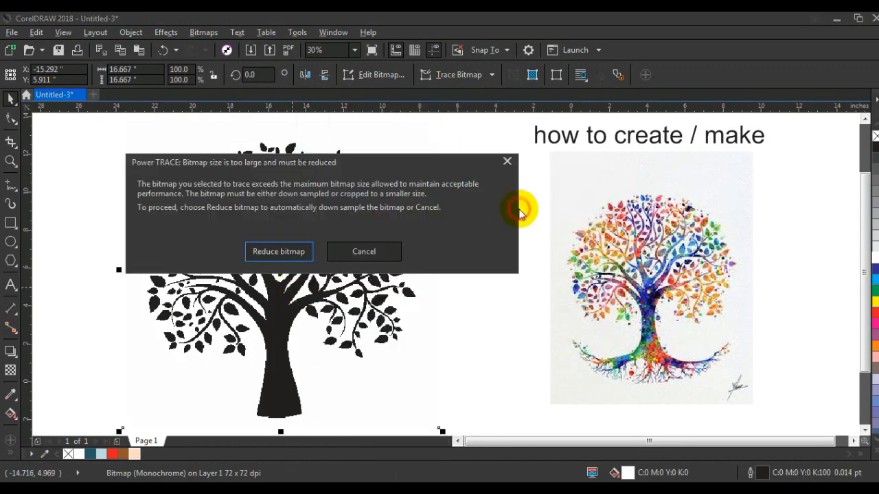
pyautogui.click(294, 252)
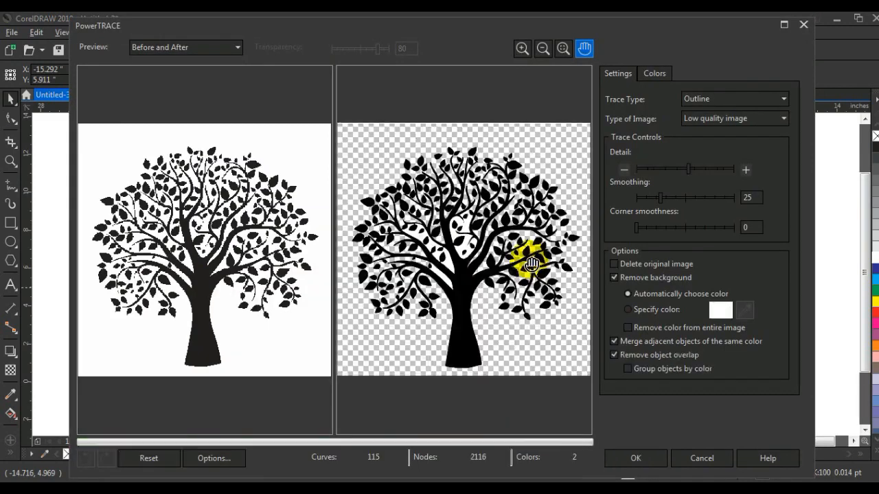
pyautogui.click(724, 169)
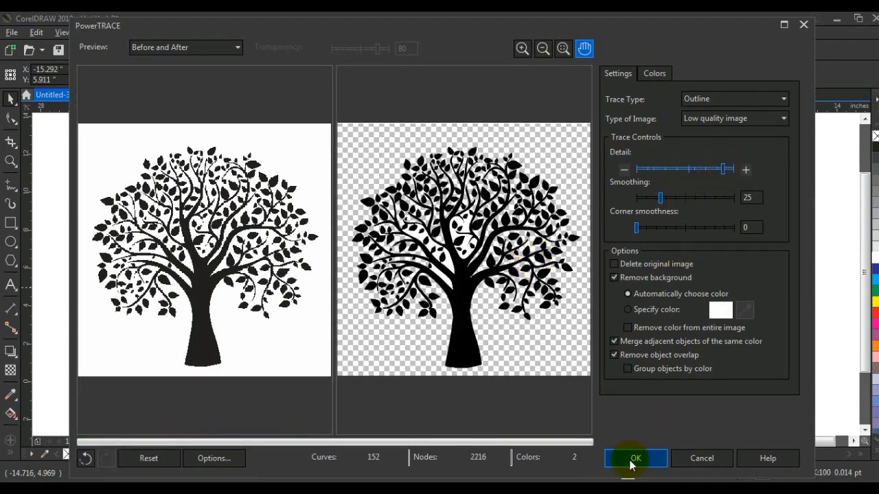
pyautogui.click(631, 458)
# Step: Move the traced vector tree aside and delete the original monochrome bitmap
pyautogui.click(284, 275)
pyautogui.moveTo(284, 281)
pyautogui.mouseDown()
pyautogui.moveTo(141, 280)
pyautogui.moveTo(151, 287)
pyautogui.mouseUp()
pyautogui.click(343, 302)
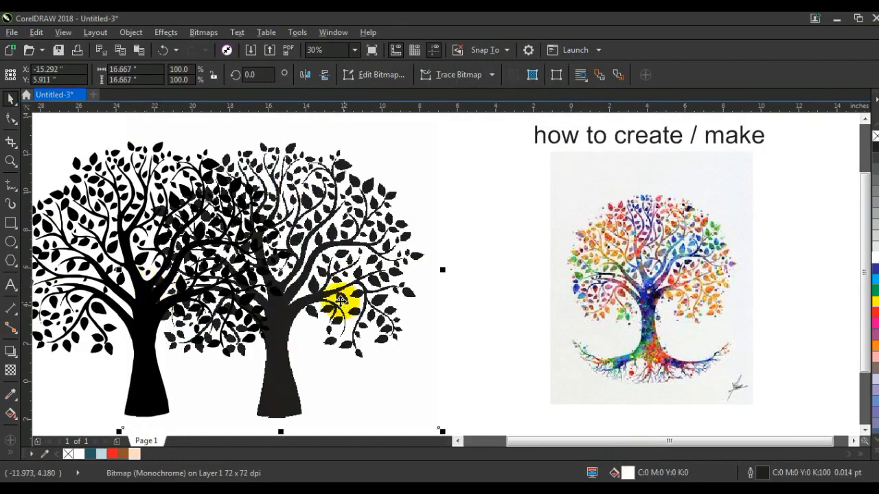
pyautogui.press('Delete')
# Step: Move the traced tree back into the cleared area and fill it with red
pyautogui.moveTo(222, 295); pyautogui.dragTo(287, 308)
pyautogui.click(875, 315)
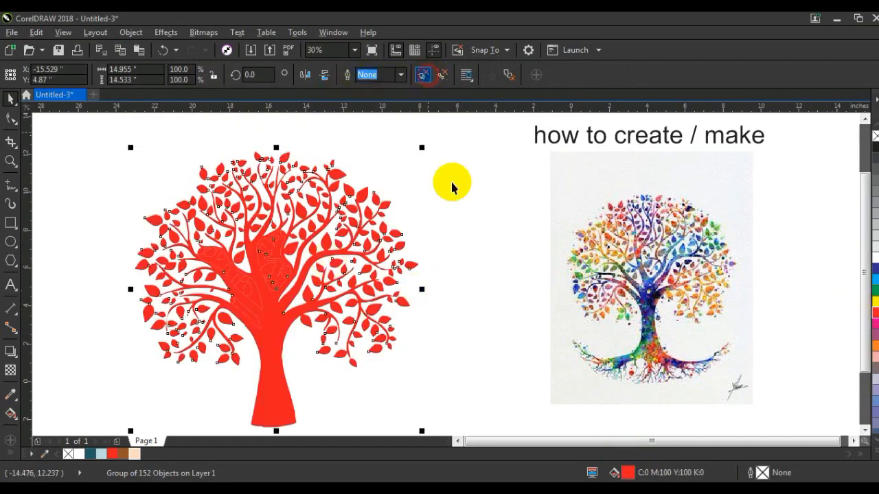
# Step: Delete the three unwanted filler shapes covering the gaps between the tree's main branches
pyautogui.click(458, 206)
pyautogui.click(9, 165)
pyautogui.moveTo(147, 160); pyautogui.dragTo(407, 353)
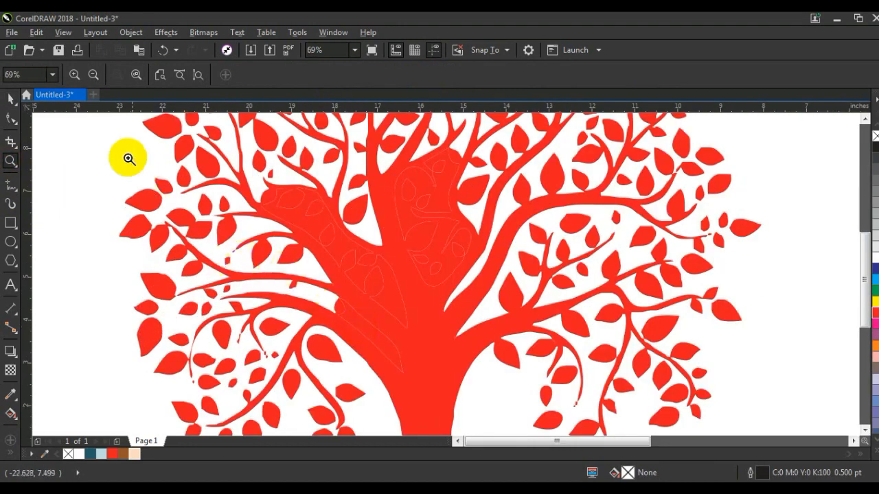
pyautogui.click(10, 98)
pyautogui.click(312, 227)
pyautogui.press('Delete')
pyautogui.click(415, 231)
pyautogui.press('Delete')
pyautogui.click(388, 337)
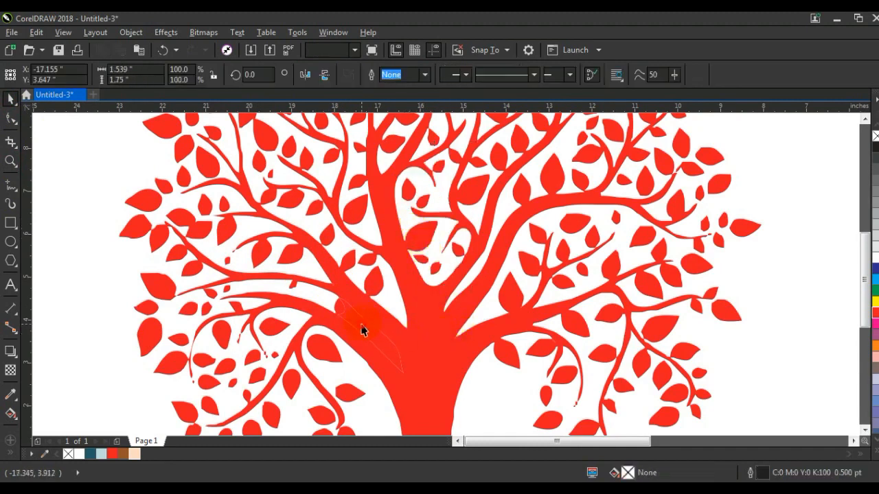
pyautogui.press('Delete')
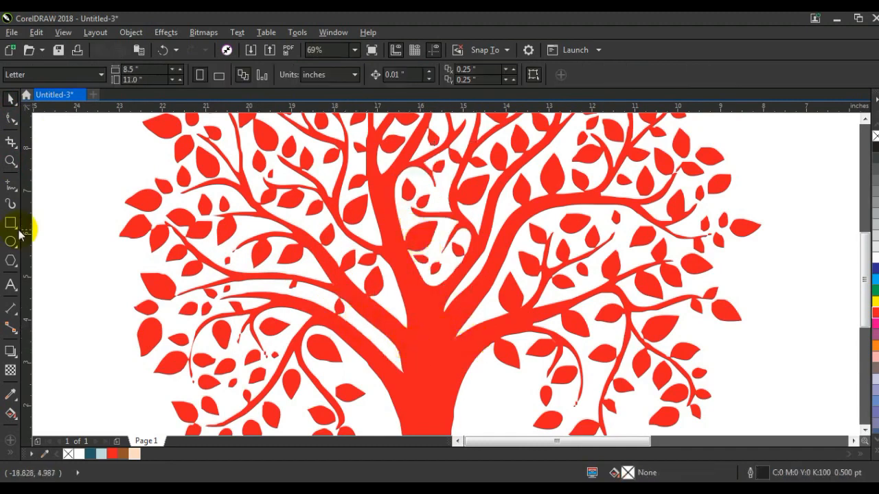
# Step: Select all pieces of the traced tree, fill them with blue and weld them into a single curve
pyautogui.click(11, 161)
pyautogui.rightClick(346, 209)
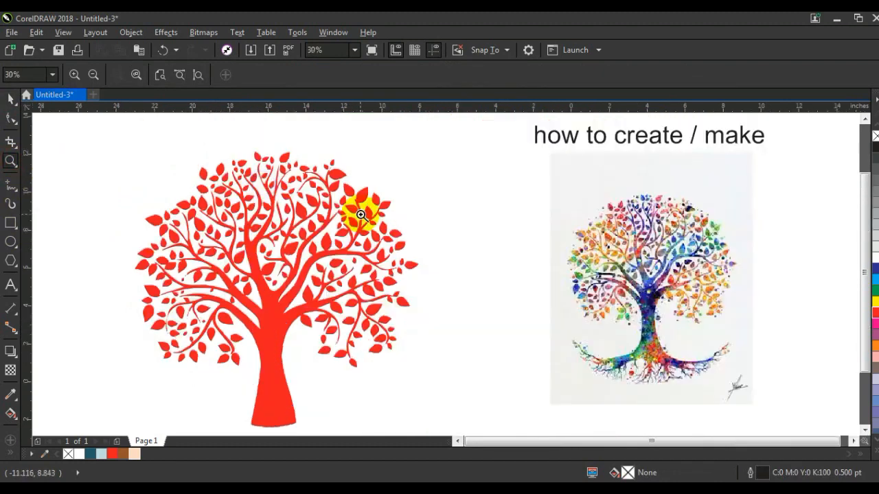
pyautogui.click(11, 99)
pyautogui.moveTo(97, 145); pyautogui.dragTo(419, 402)
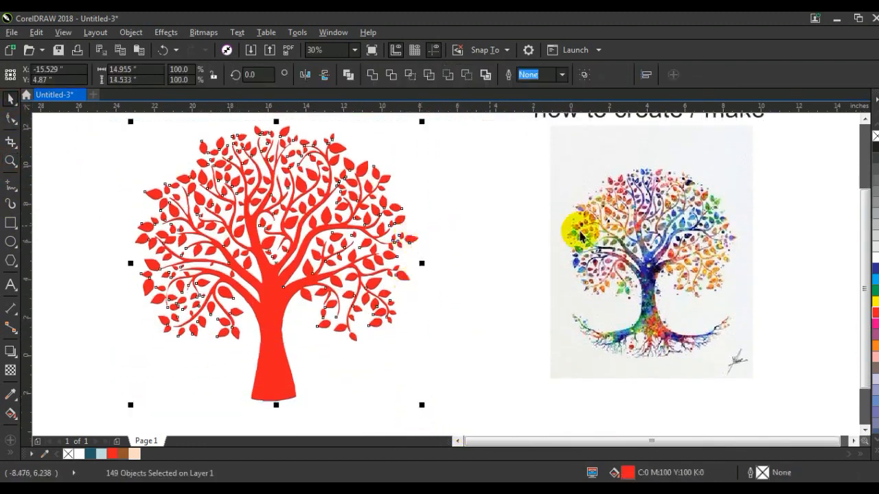
pyautogui.click(874, 268)
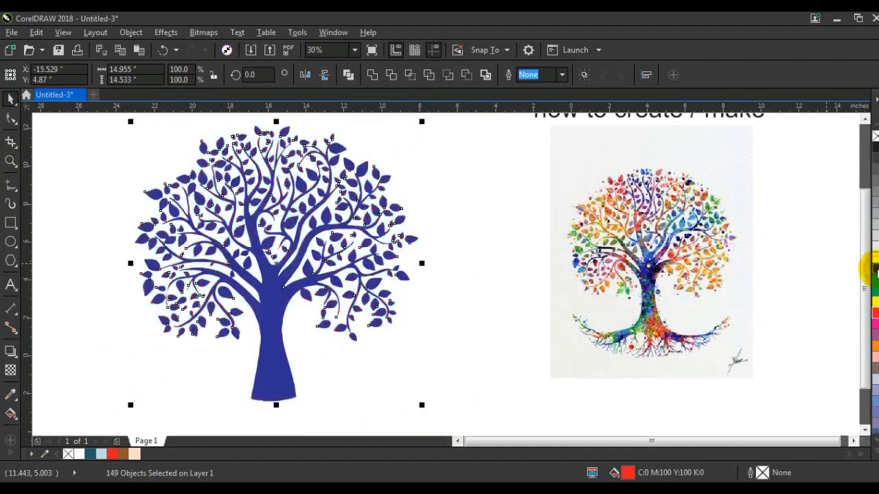
pyautogui.click(372, 76)
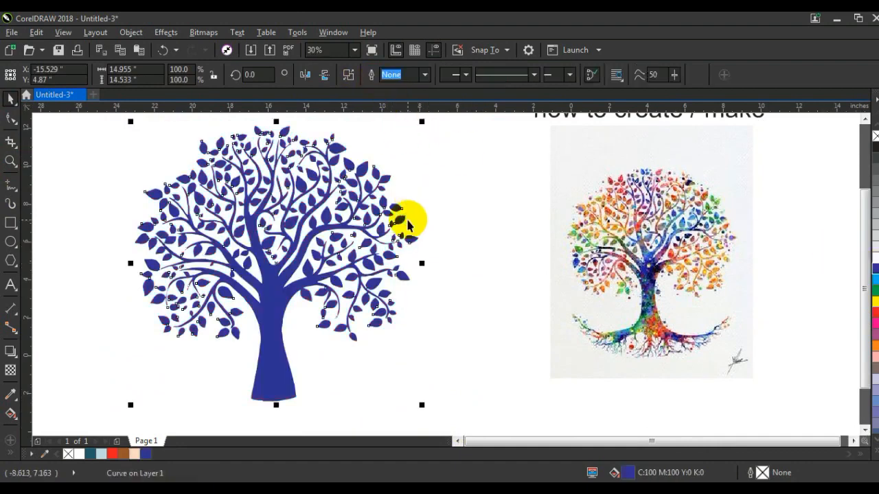
# Step: Scale the welded blue tree down and move it closer to the reference picture
pyautogui.moveTo(420, 405); pyautogui.dragTo(365, 350)
pyautogui.moveTo(255, 288); pyautogui.dragTo(375, 302)
pyautogui.click(235, 311)
# Step: Switch to the browser and search Google Images for "paint abstract background"
pyautogui.hotkey('alt', 'Tab')
pyautogui.click(215, 84)
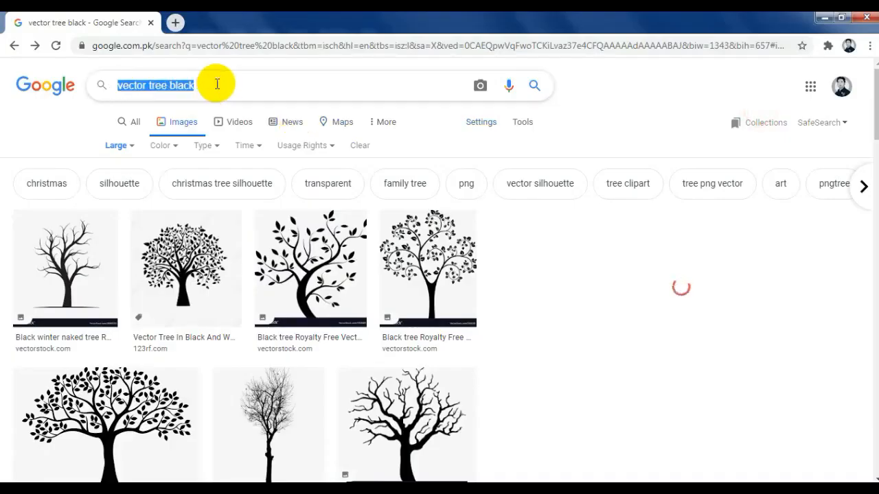
pyautogui.write('paint abstract background')
pyautogui.press('Return')
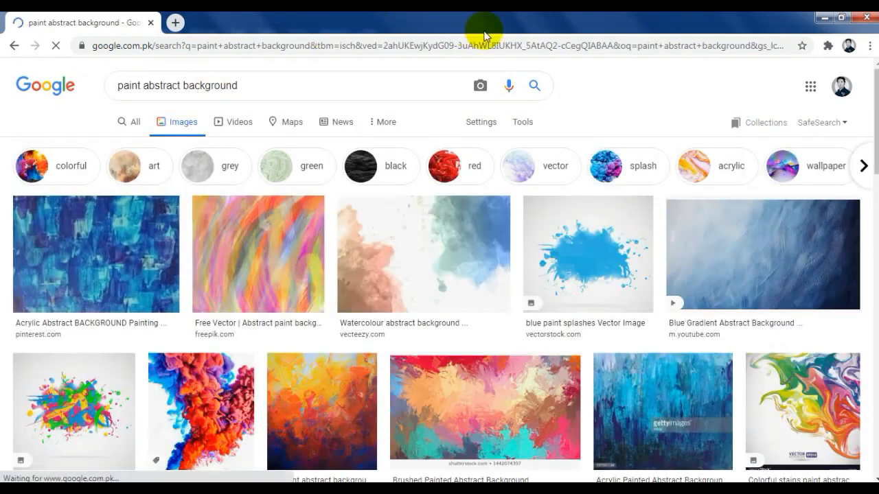
# Step: Open Freepik's "Abstract background in hand painted style" image from the results and copy it
pyautogui.scroll(-2, 474, 133)
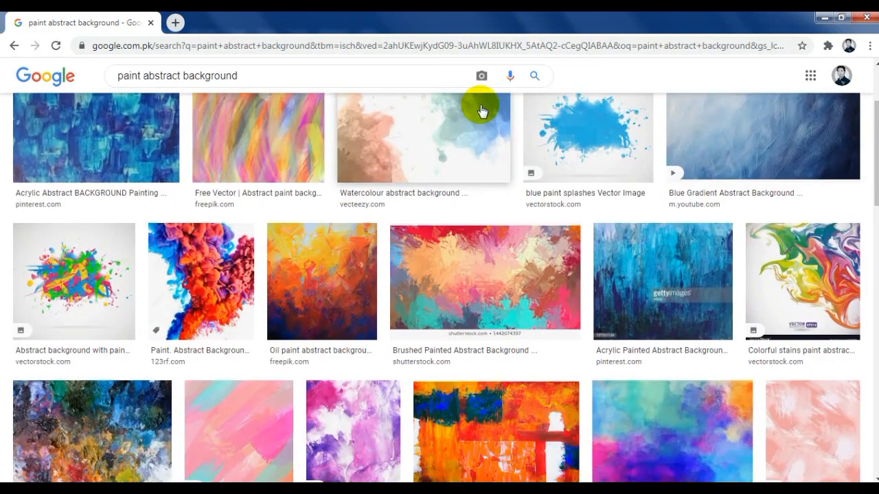
pyautogui.scroll(-2, 481, 112)
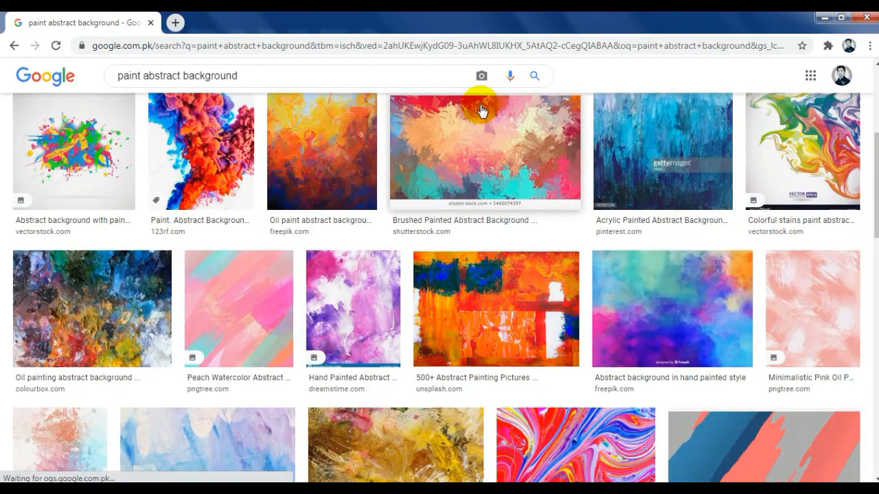
pyautogui.click(647, 280)
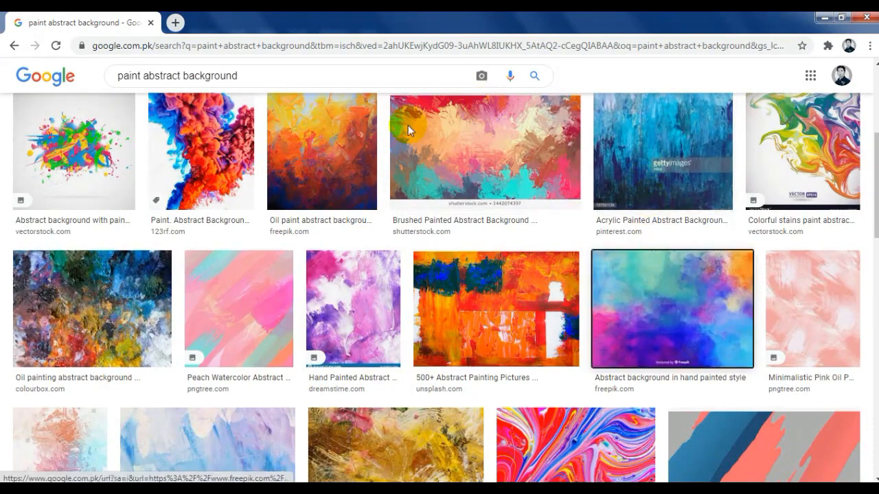
pyautogui.scroll(-5, 310, 186)
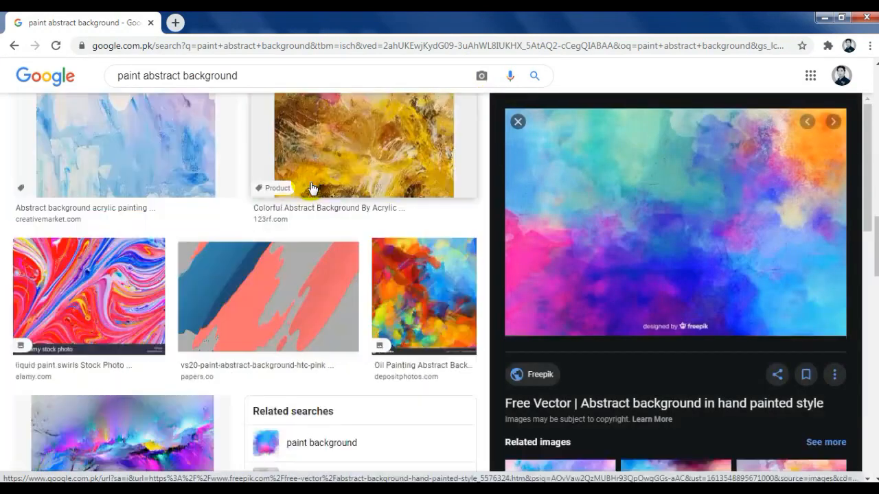
pyautogui.scroll(-3, 313, 188)
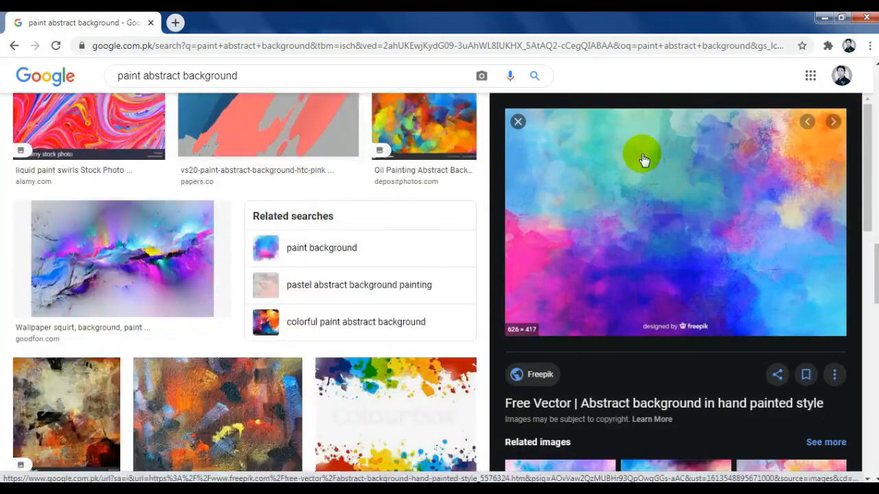
pyautogui.rightClick(643, 155)
pyautogui.click(669, 313)
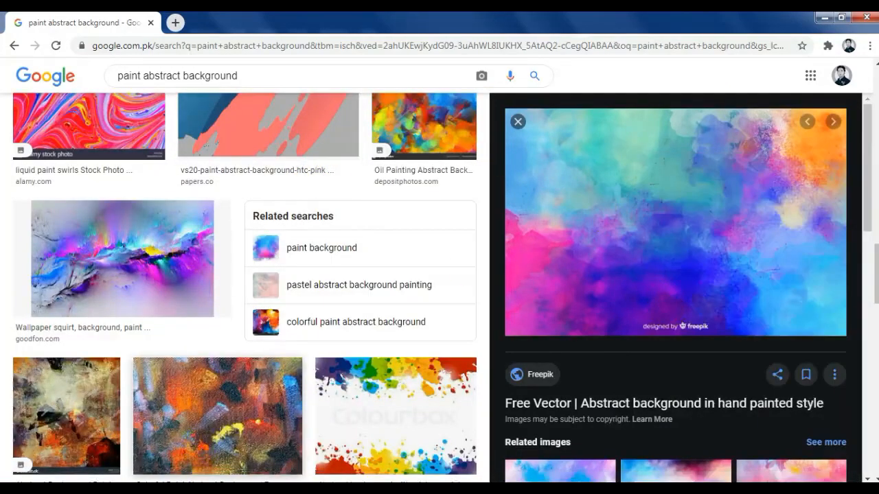
# Step: Switch back to CorelDRAW and paste the copied abstract background into the drawing
pyautogui.hotkey('alt', 'Tab')
pyautogui.rightClick(167, 242)
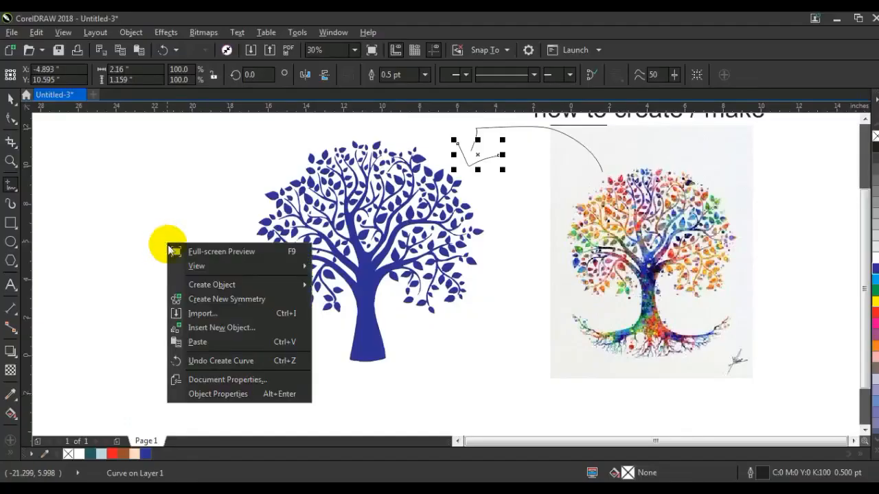
pyautogui.click(201, 341)
pyautogui.click(10, 98)
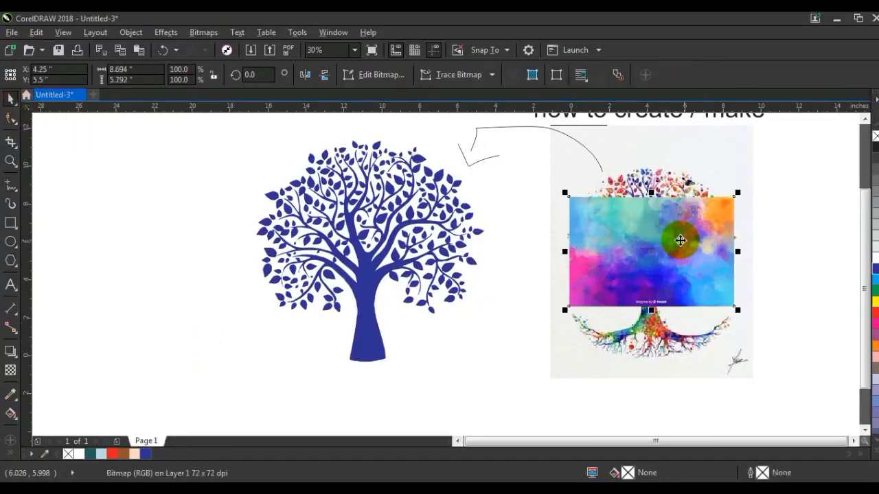
# Step: Move the pasted background over the blue tree and stretch it to about 12.67 by 11.97 in so it covers the whole tree
pyautogui.moveTo(674, 242); pyautogui.dragTo(389, 234)
pyautogui.moveTo(416, 261); pyautogui.dragTo(500, 306)
pyautogui.moveTo(361, 308); pyautogui.dragTo(359, 369)
pyautogui.moveTo(359, 141); pyautogui.dragTo(361, 131)
pyautogui.moveTo(482, 250); pyautogui.dragTo(490, 247)
# Step: PowerClip the abstract background inside the blue tree
pyautogui.click(162, 33)
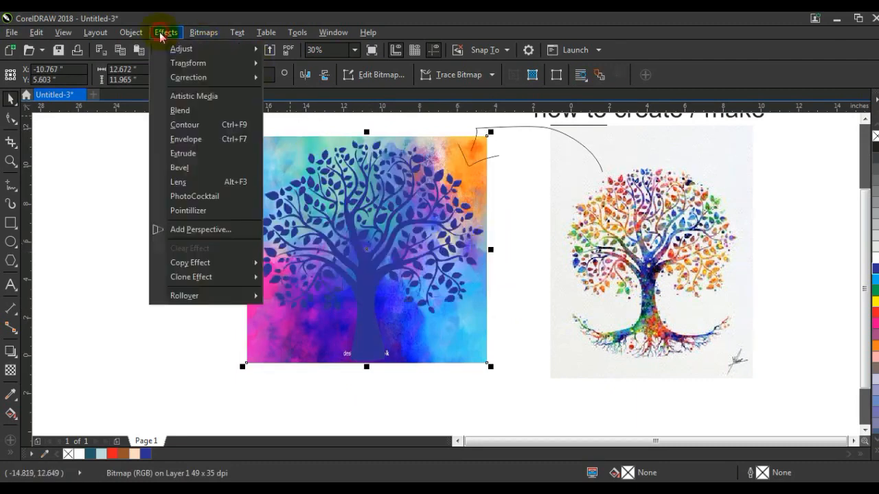
pyautogui.moveTo(138, 36)
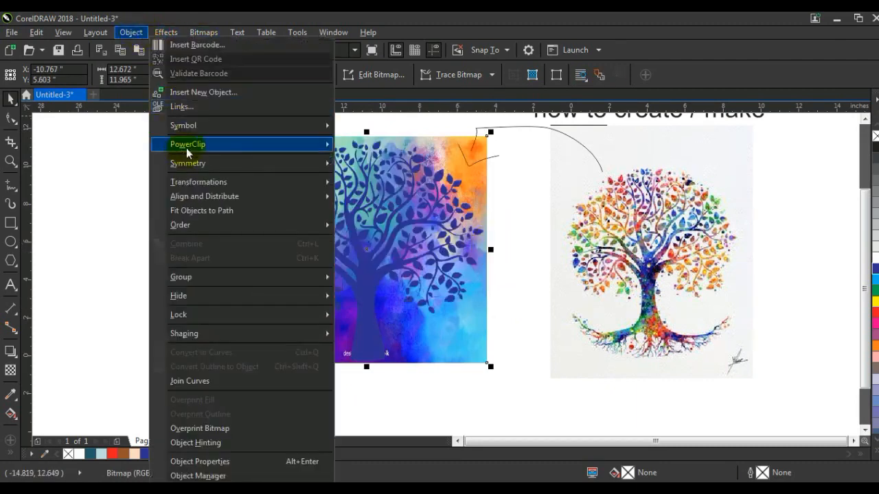
pyautogui.moveTo(192, 145)
pyautogui.click(406, 152)
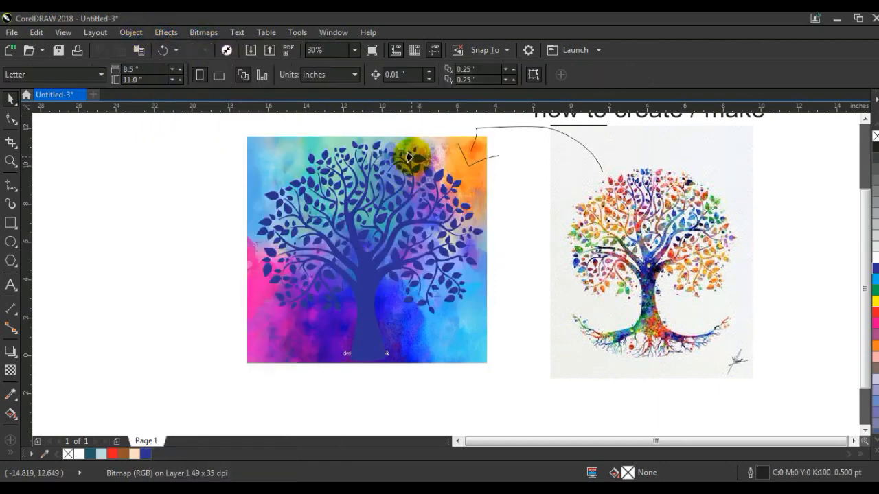
pyautogui.click(147, 232)
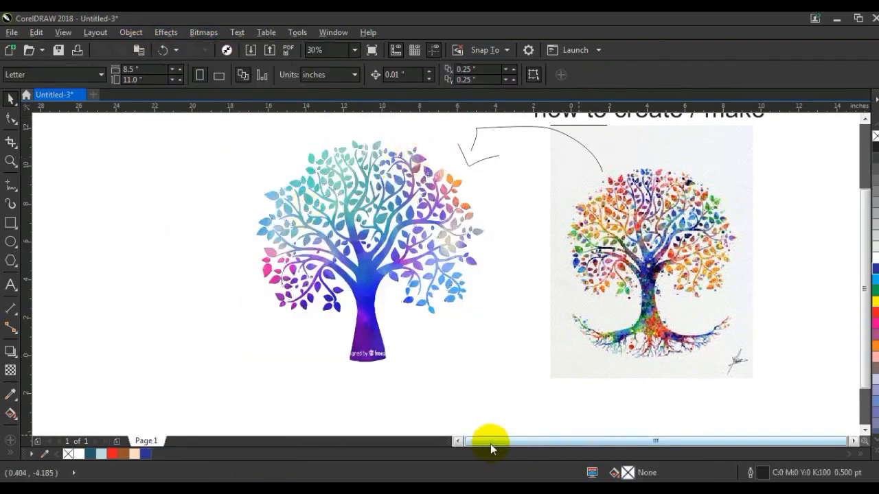
# Step: Place a duplicate of the paint-filled tree beside the original, on the side away from the reference picture
pyautogui.click(455, 439)
pyautogui.moveTo(514, 298); pyautogui.dragTo(288, 282)
pyautogui.click(406, 355)
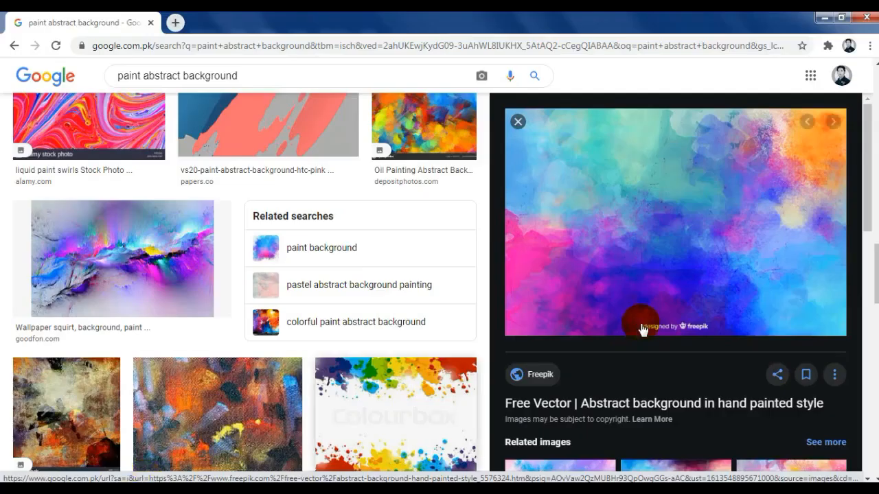
# Step: In the browser's image results, find the multi-coloured textured painting from Pxfuel and copy the image
pyautogui.scroll(-5, 646, 300)
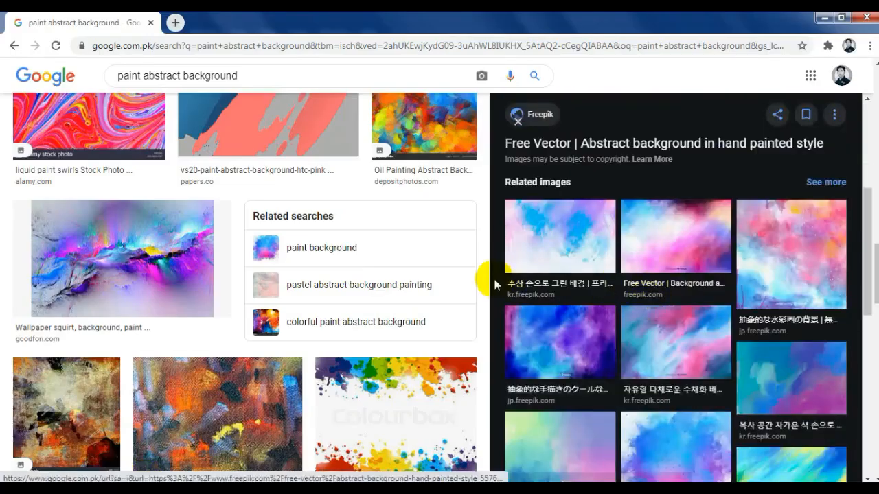
pyautogui.scroll(-5, 402, 261)
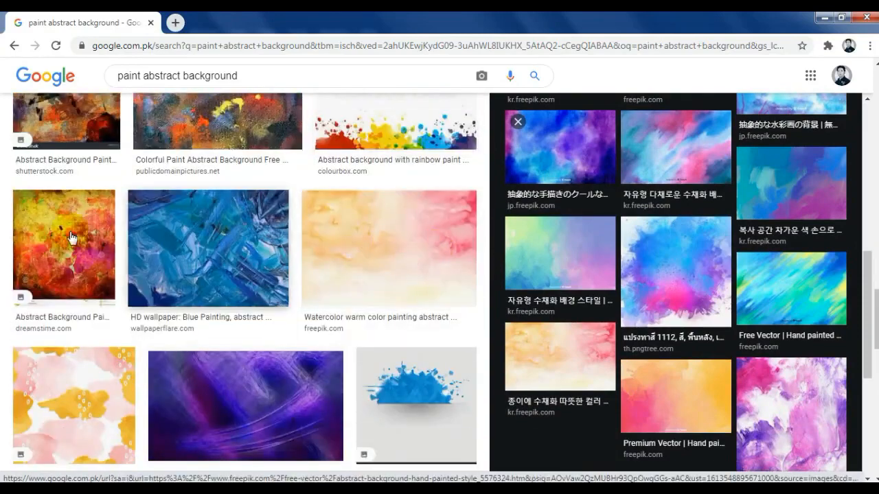
pyautogui.click(72, 238)
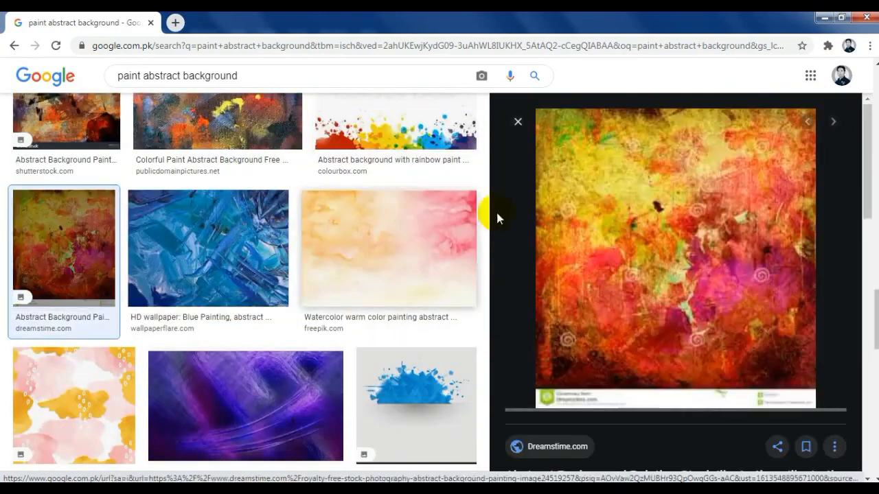
pyautogui.scroll(-3, 402, 218)
pyautogui.scroll(-1, 412, 217)
pyautogui.click(425, 229)
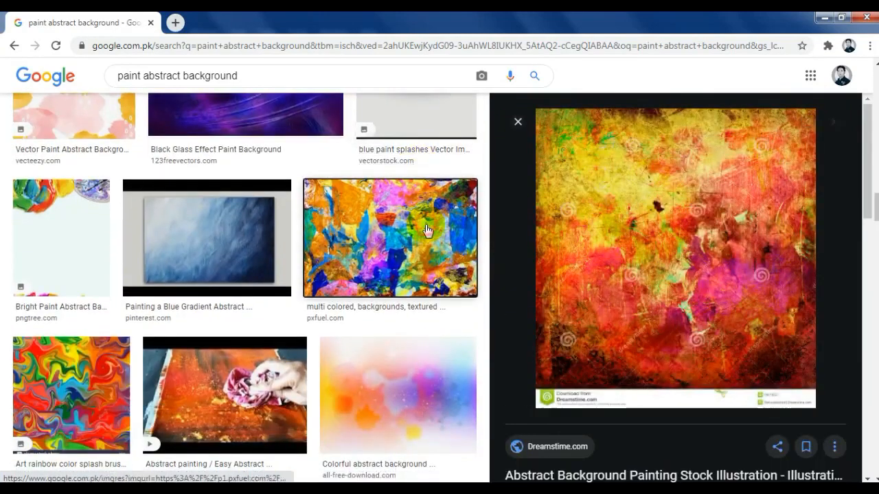
pyautogui.scroll(-3, 263, 211)
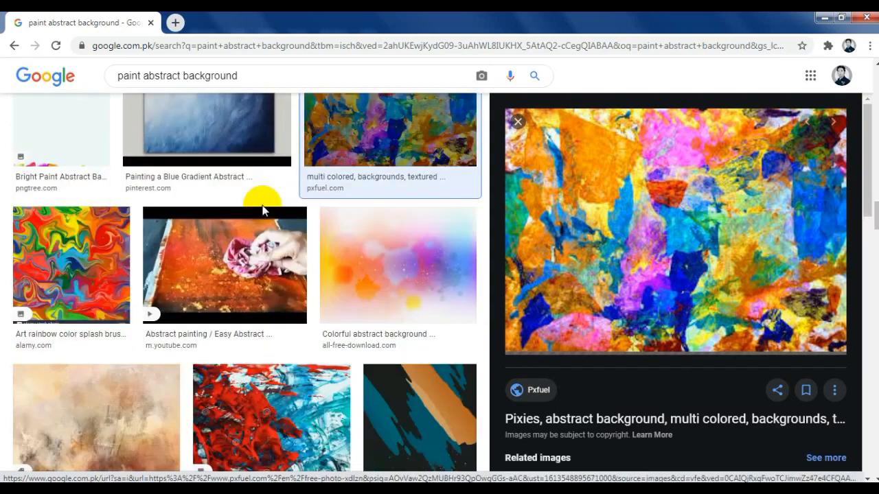
pyautogui.rightClick(653, 207)
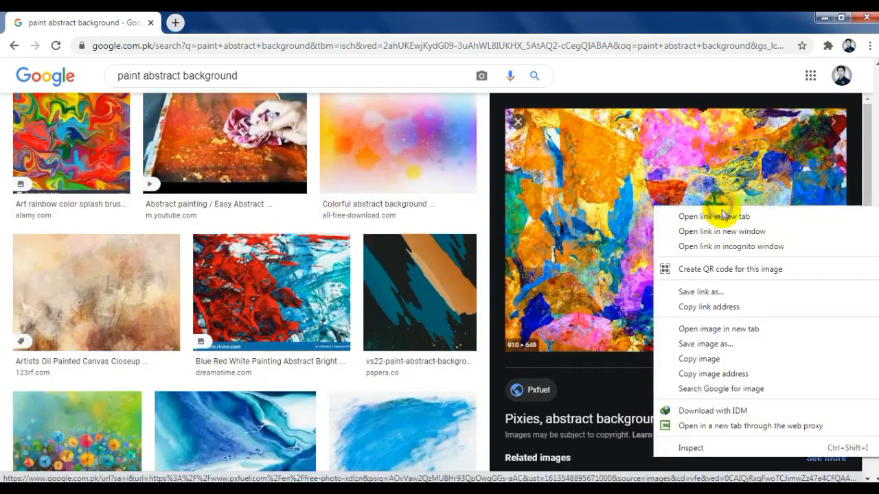
pyautogui.click(695, 359)
# Step: Paste the painting into CorelDRAW centred over the duplicated tree, rotated 90° and widened to 12.2 in
pyautogui.hotkey('alt', 'Tab')
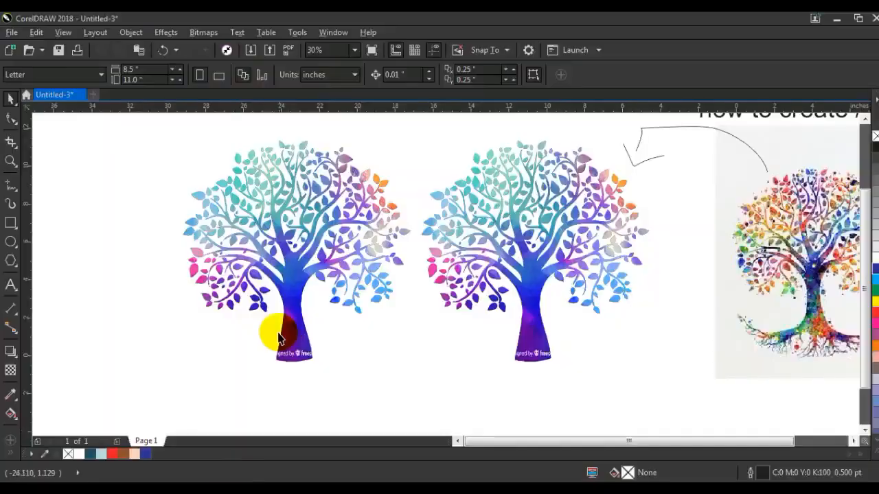
pyautogui.hotkey('ctrl', 'v')
pyautogui.keyDown('shift'); pyautogui.click(295, 285); pyautogui.keyUp('shift')
pyautogui.press('c')
pyautogui.press('e')
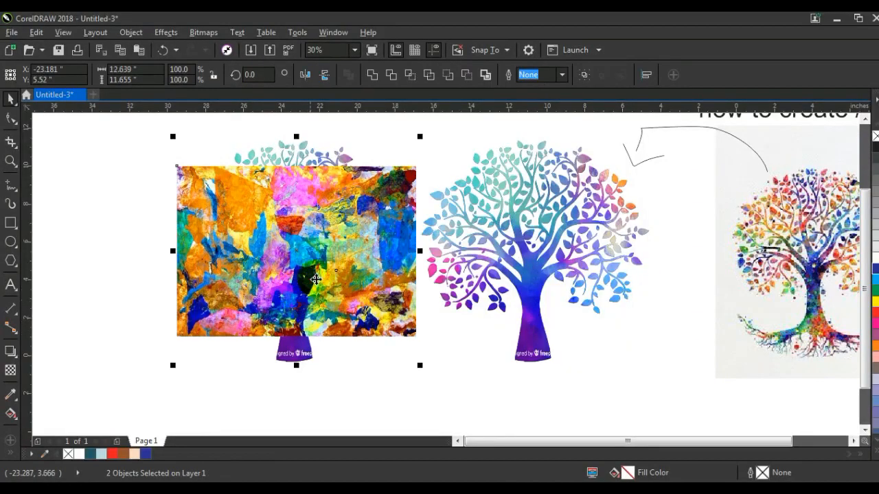
pyautogui.click(339, 282)
pyautogui.moveTo(421, 344)
pyautogui.mouseDown()
pyautogui.moveTo(337, 204)
pyautogui.moveTo(395, 256)
pyautogui.moveTo(416, 251)
pyautogui.mouseUp()
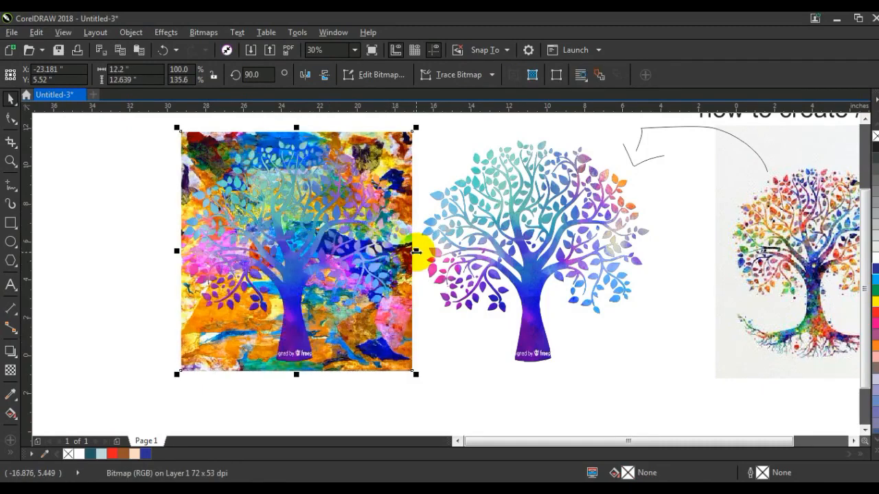
# Step: PowerClip the rotated multi-coloured painting inside the duplicated tree
pyautogui.click(145, 36)
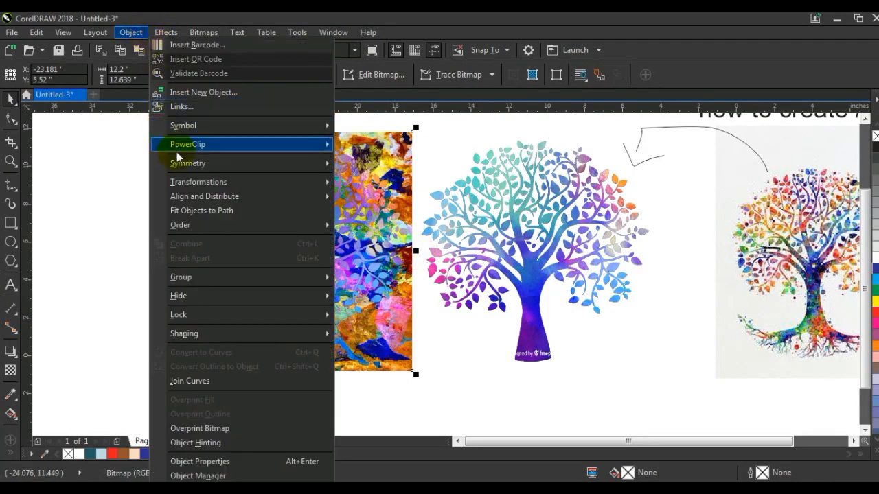
pyautogui.moveTo(206, 145)
pyautogui.click(349, 154)
pyautogui.click(290, 320)
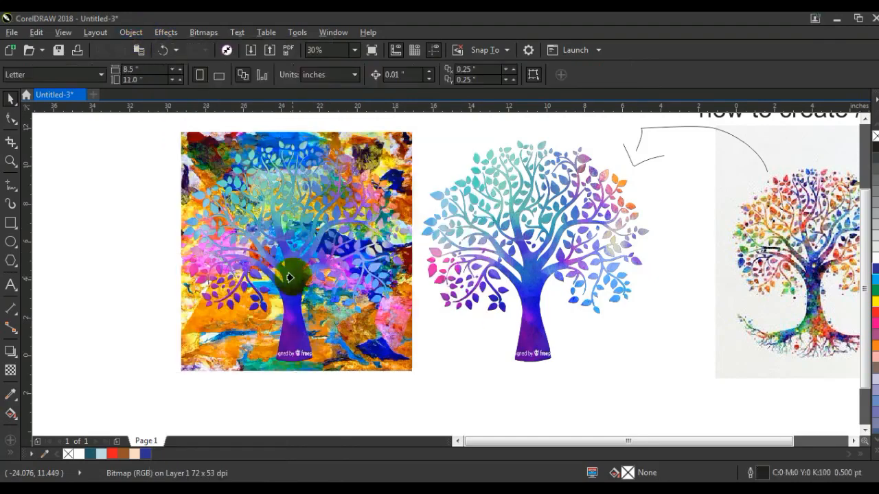
pyautogui.click(96, 266)
pyautogui.click(147, 323)
# Step: Draw an upright rectangle around the multi-coloured tree and widen it outward to about 11.667 by 17.2 in
pyautogui.press('F6')
pyautogui.scroll(-2, 240, 240)
pyautogui.moveTo(218, 313); pyautogui.dragTo(327, 146)
pyautogui.click(10, 99)
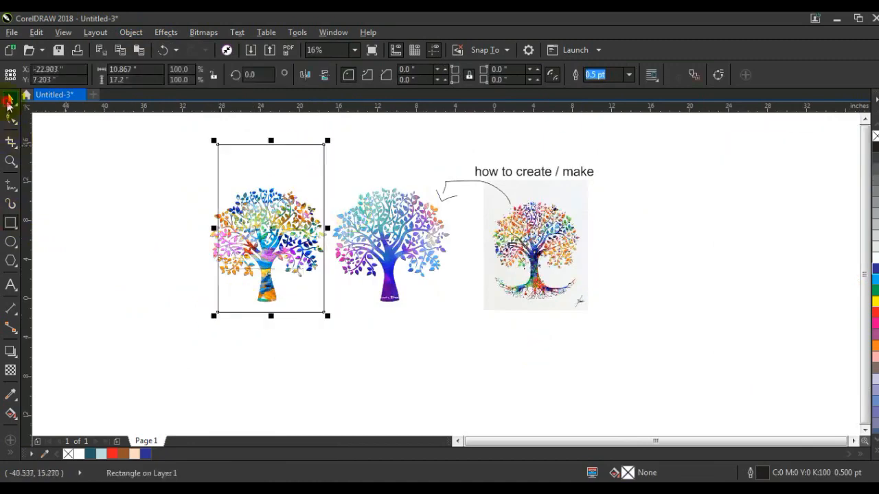
pyautogui.moveTo(217, 226); pyautogui.dragTo(205, 222)
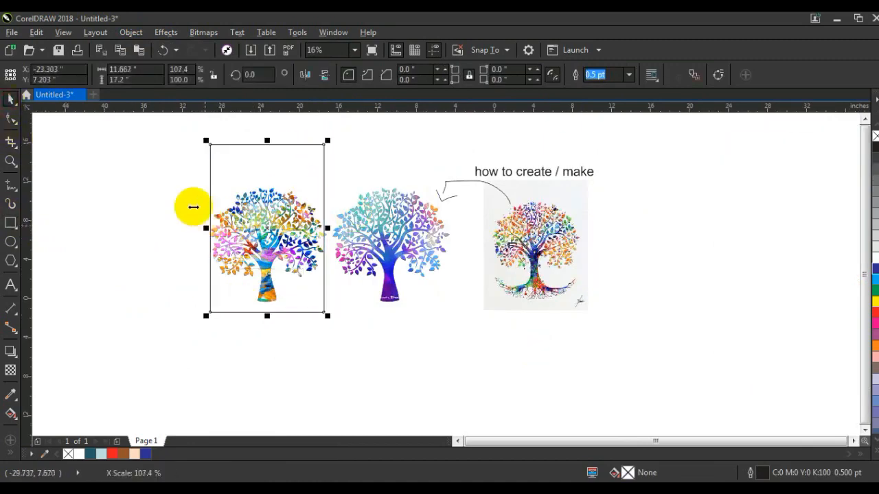
# Step: Fill the rectangle with black (C100 M100 Y100 K100) and place it behind the multi-coloured tree
pyautogui.click(876, 453)
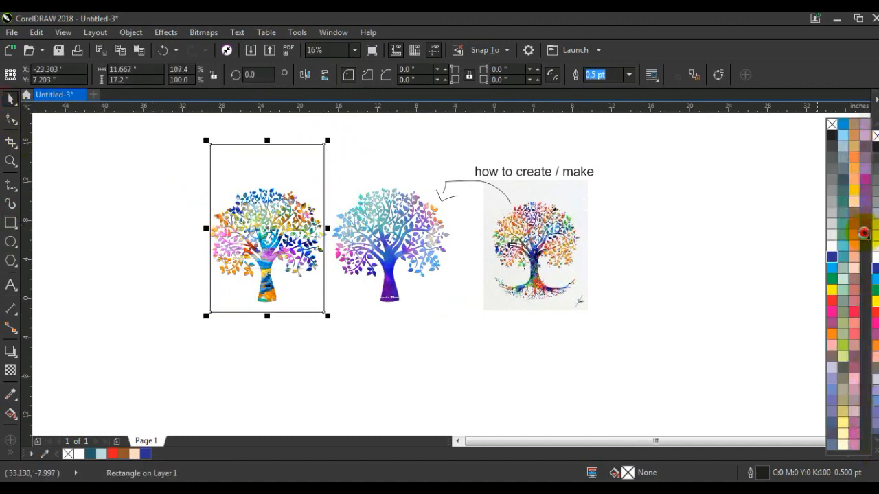
pyautogui.click(865, 238)
pyautogui.hotkey('shift', 'pagedown')
pyautogui.hotkey('shift', 'F2')
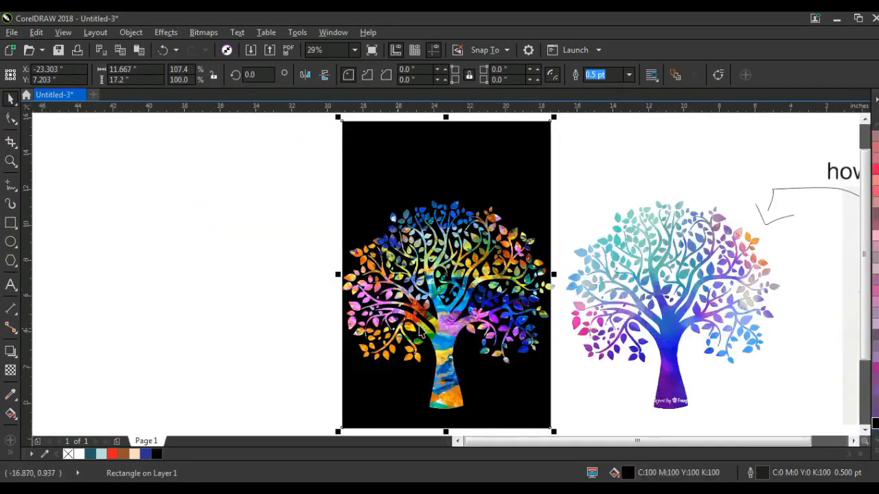
# Step: Scale the multi-coloured tree down to about 11.442 in wide and centre it horizontally on the black rectangle
pyautogui.click(421, 332)
pyautogui.moveTo(556, 194); pyautogui.dragTo(557, 203)
pyautogui.keyDown('shift'); pyautogui.click(510, 169); pyautogui.keyUp('shift')
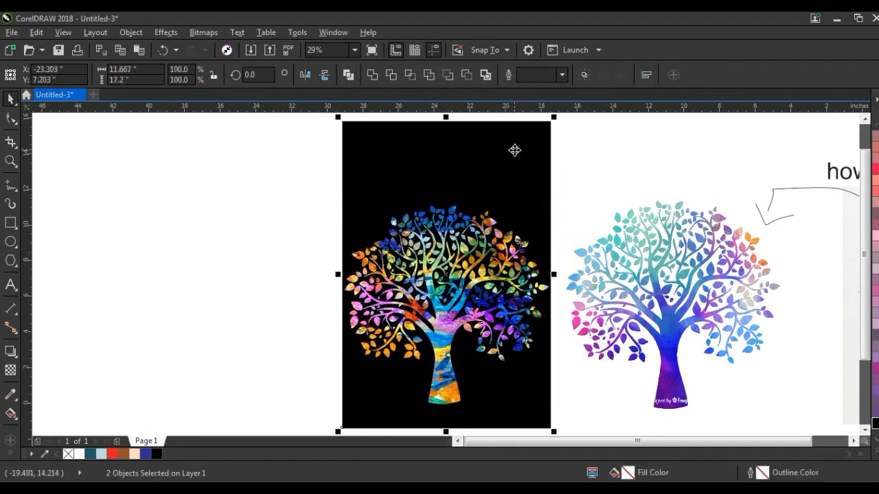
# Step: Duplicate the black rectangle beside the first and place a duplicate of the blue-purple tree centred horizontally on it
pyautogui.click(504, 147)
pyautogui.moveTo(504, 147); pyautogui.dragTo(261, 151)
pyautogui.moveTo(686, 284); pyautogui.dragTo(240, 231)
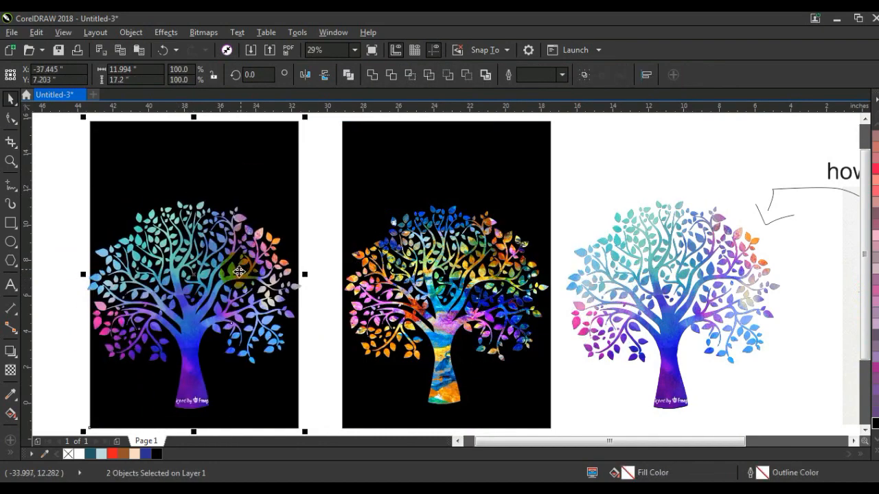
pyautogui.moveTo(234, 281); pyautogui.dragTo(229, 283)
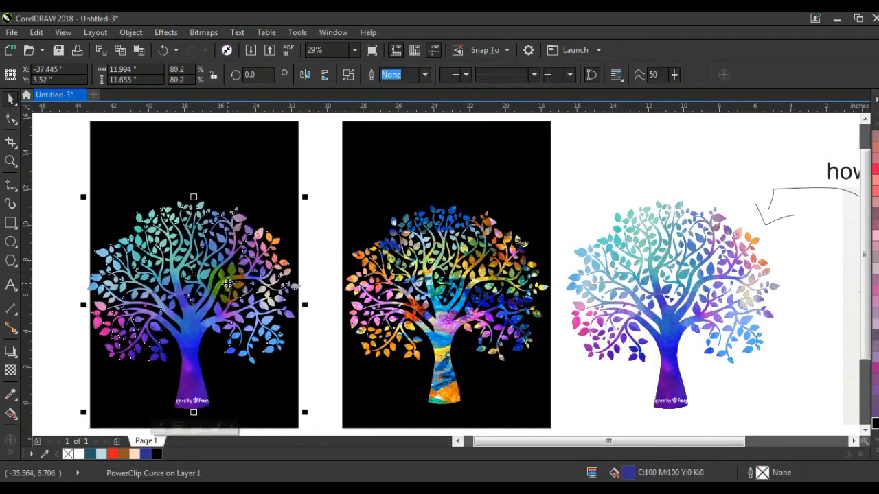
# Step: Move both trees on the black rectangles down about 1.5 in so their trunks reach just past the rectangles' lower edges
pyautogui.keyDown('shift'); pyautogui.click(443, 300); pyautogui.keyUp('shift')
pyautogui.moveTo(191, 328); pyautogui.dragTo(194, 355)
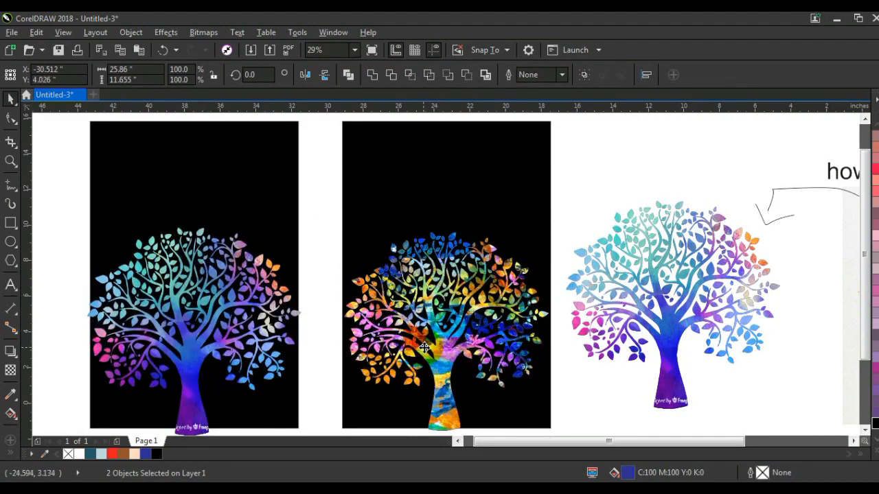
pyautogui.moveTo(424, 348); pyautogui.dragTo(232, 348)
# Step: PowerClip the blue-purple tree duplicate inside its black rectangle
pyautogui.click(203, 344)
pyautogui.rightClick(210, 306)
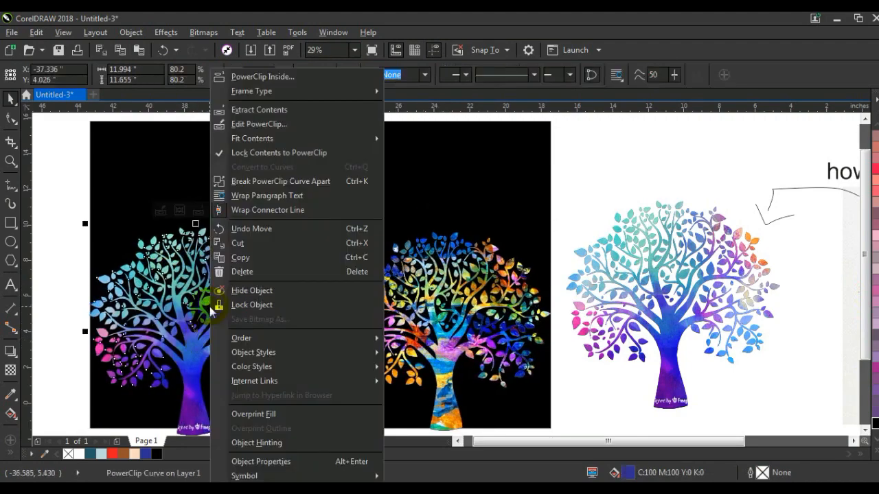
pyautogui.click(255, 76)
pyautogui.click(232, 164)
# Step: PowerClip the multi-coloured tree inside its black rectangle and clear the selection
pyautogui.click(442, 274)
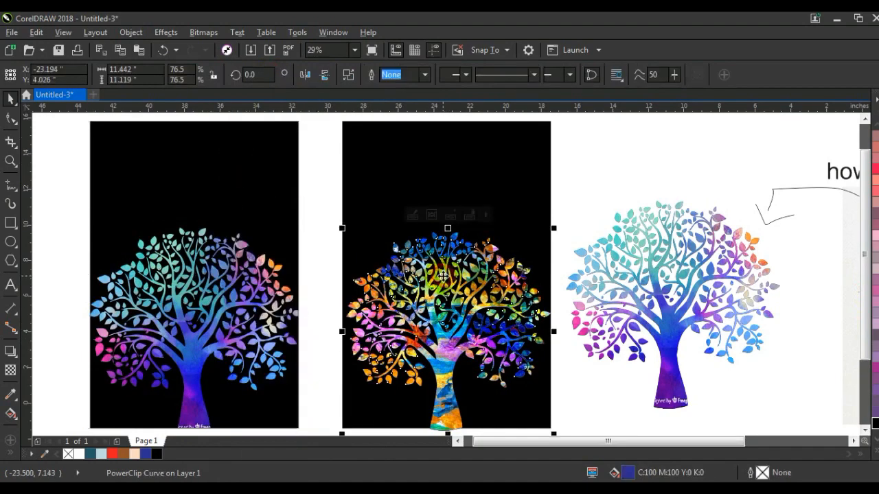
pyautogui.rightClick(445, 275)
pyautogui.click(484, 77)
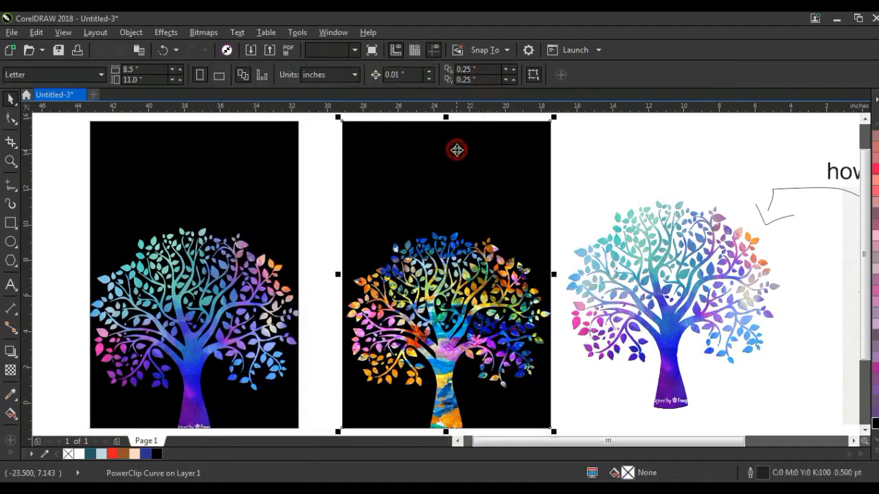
pyautogui.click(457, 149)
pyautogui.click(577, 154)
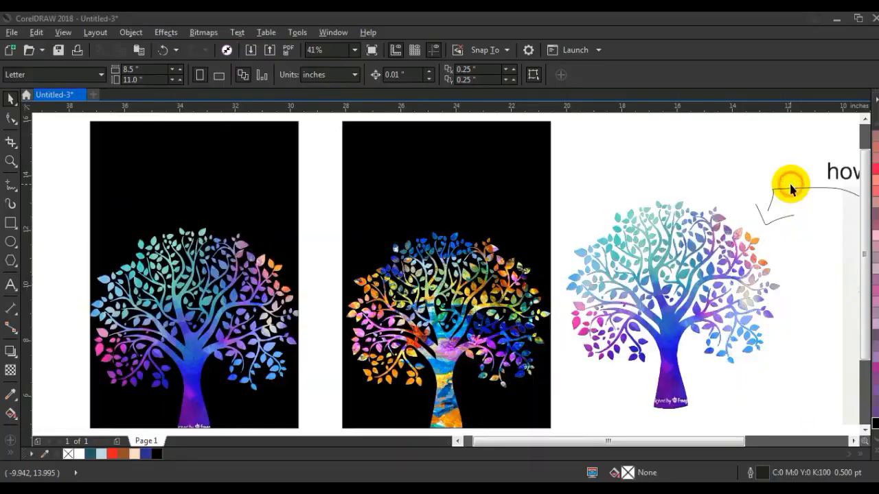
pyautogui.hotkey('ctrl', 'z')
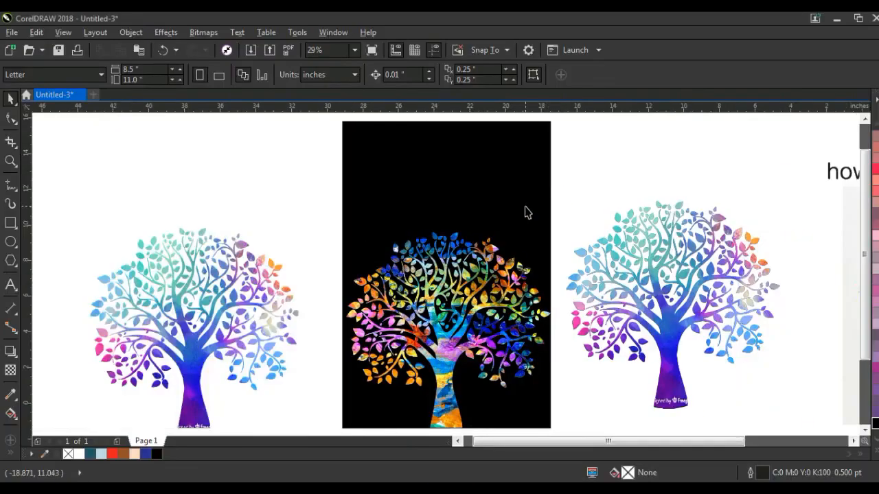
pyautogui.click(528, 213)
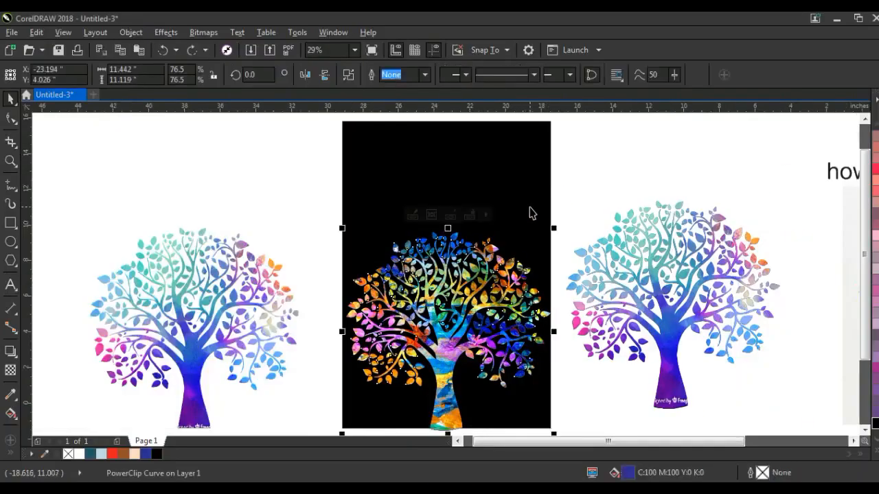
pyautogui.click(177, 206)
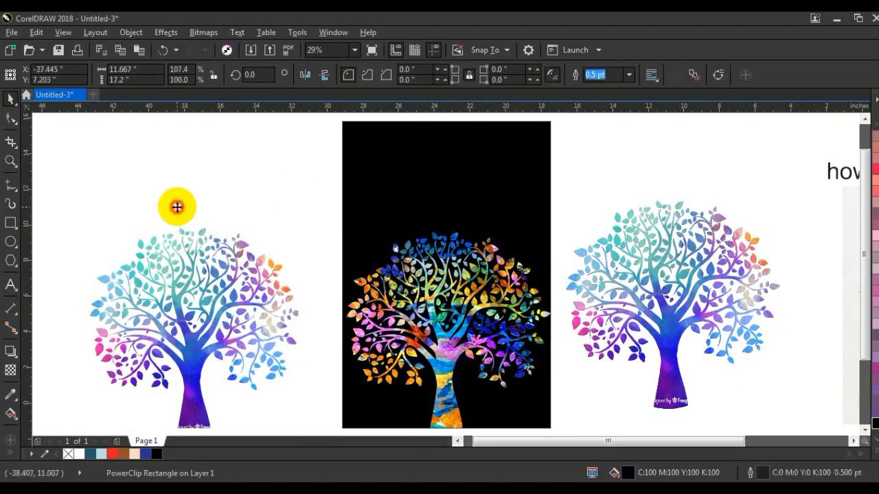
pyautogui.hotkey('ctrl', 'shift', 'z')
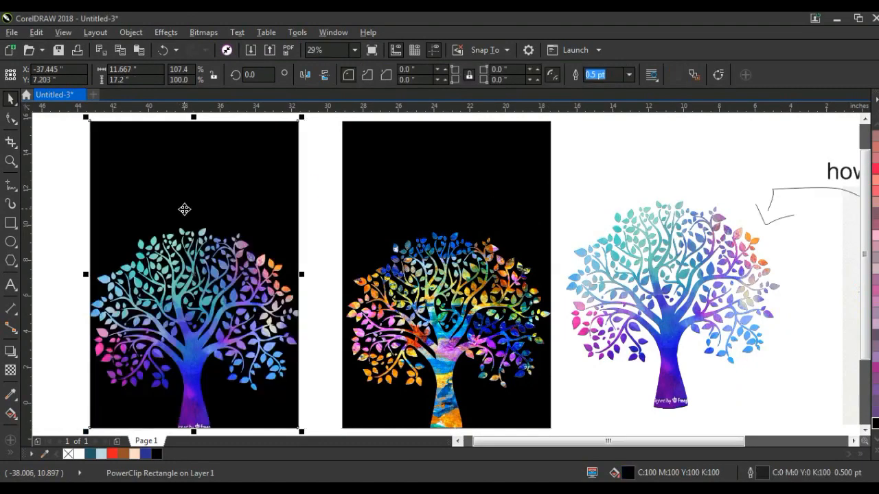
pyautogui.click(329, 204)
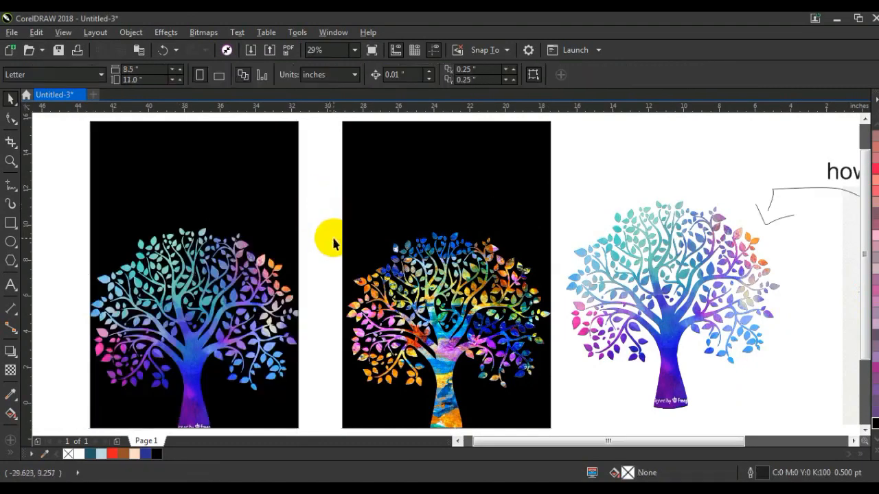